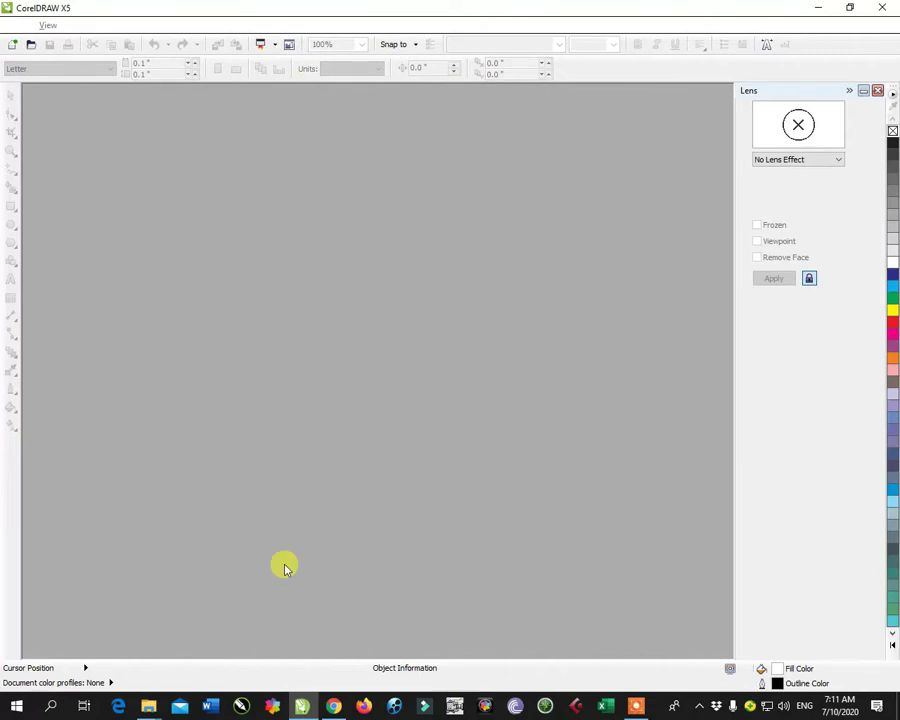
Create a new blank Letter-size document, Untitled-1.
left_click(11, 44)
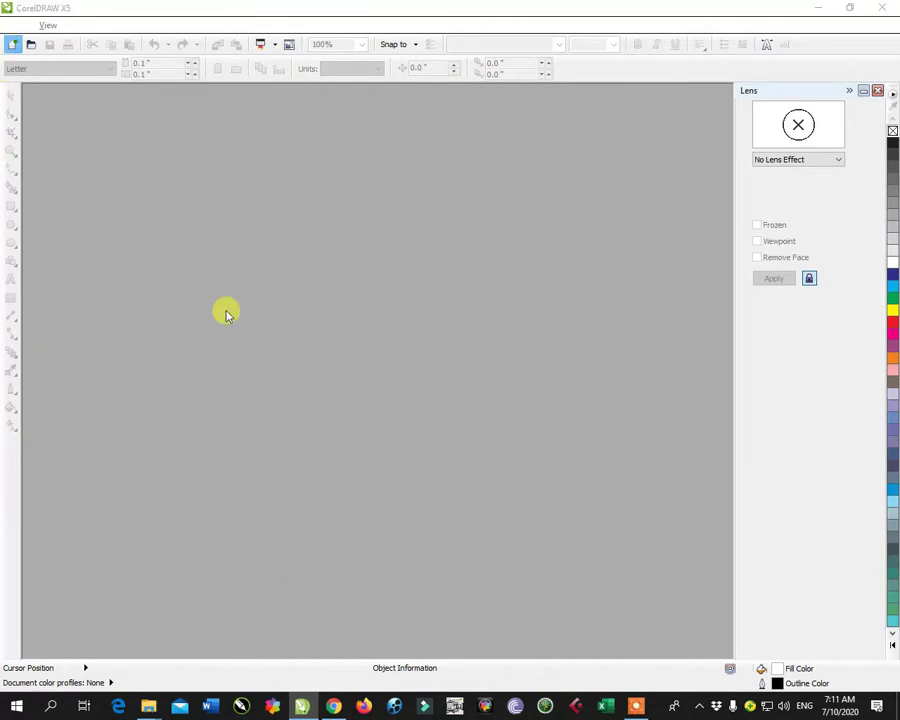
left_click(448, 477)
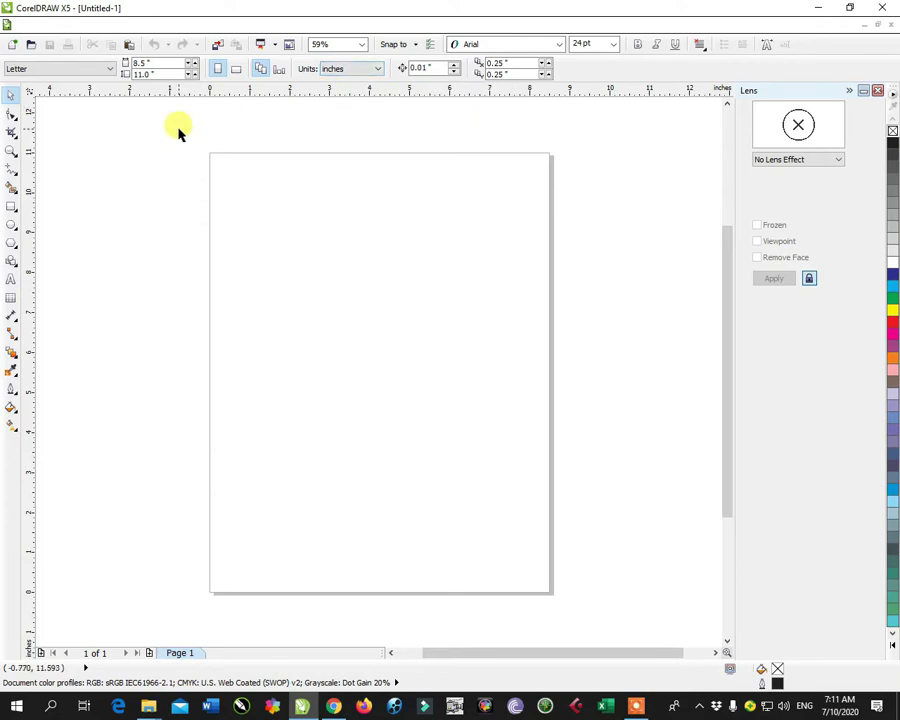
Set the page width to 5.82 in and height to 8.21 in, then zoom so the page fills the view.
double_click(166, 63)
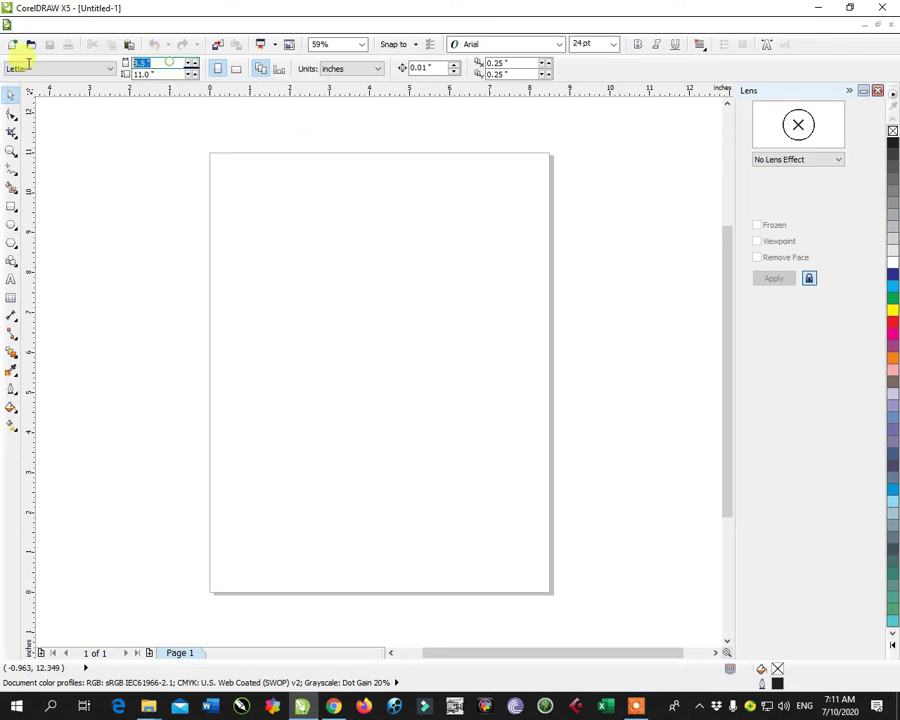
type("5.82")
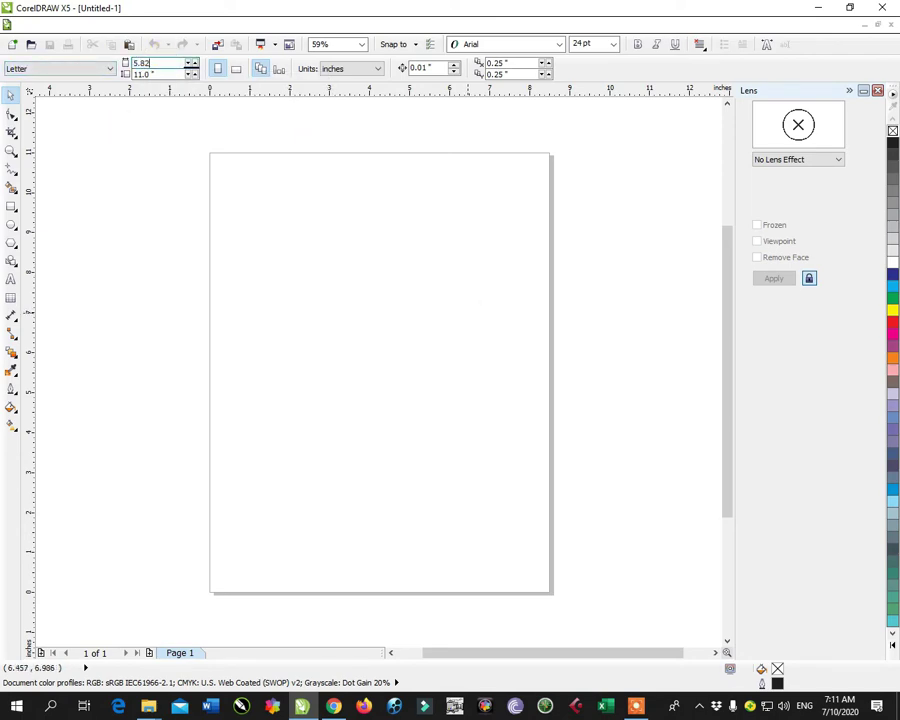
double_click(166, 74)
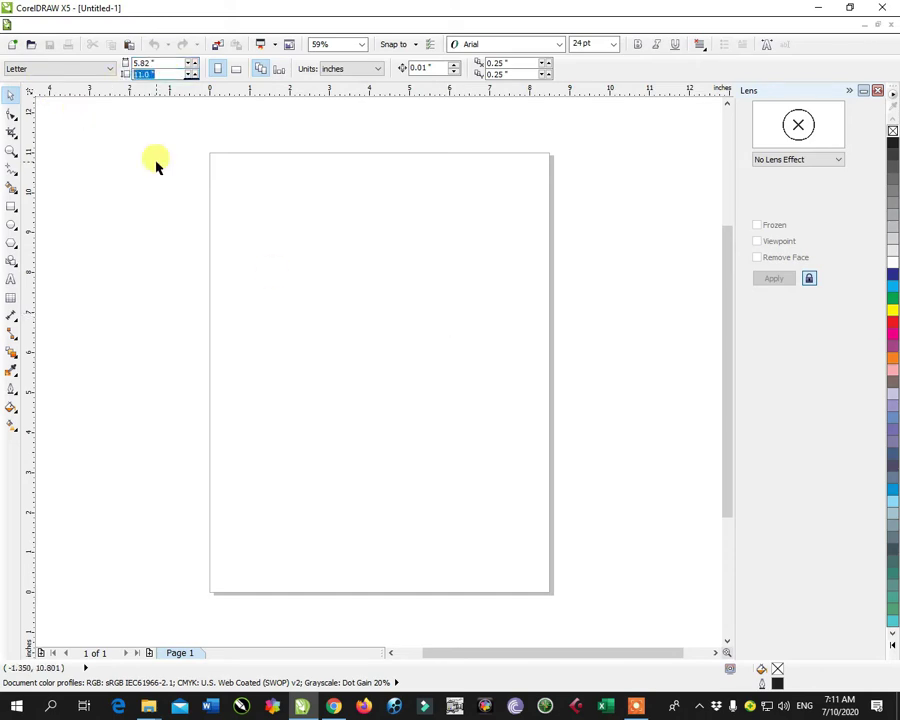
type("8.21")
key("Return")
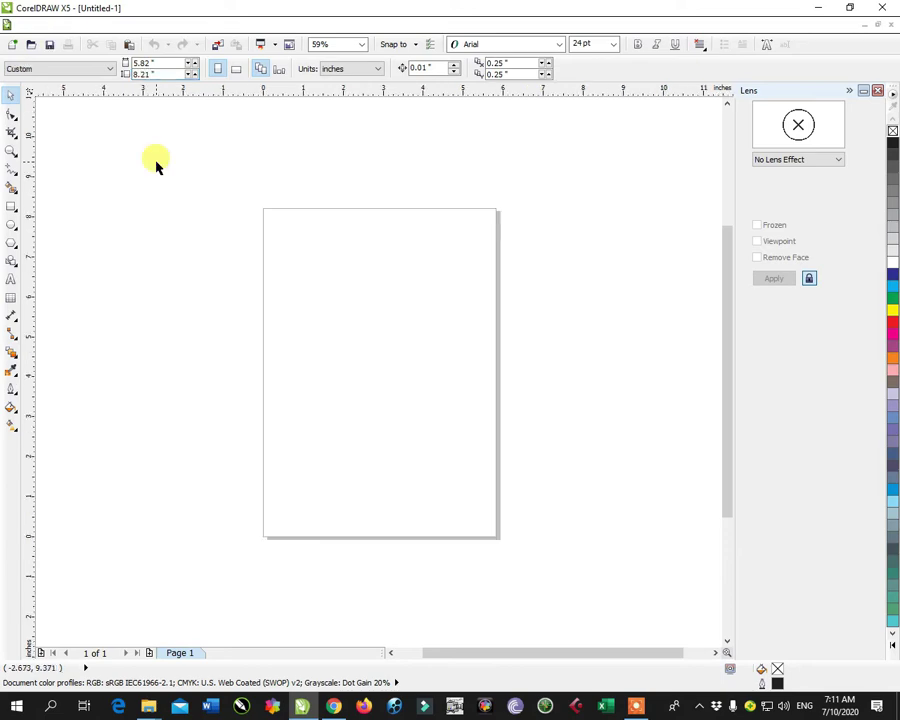
left_click(11, 150)
left_click_drag(245, 196, 532, 548)
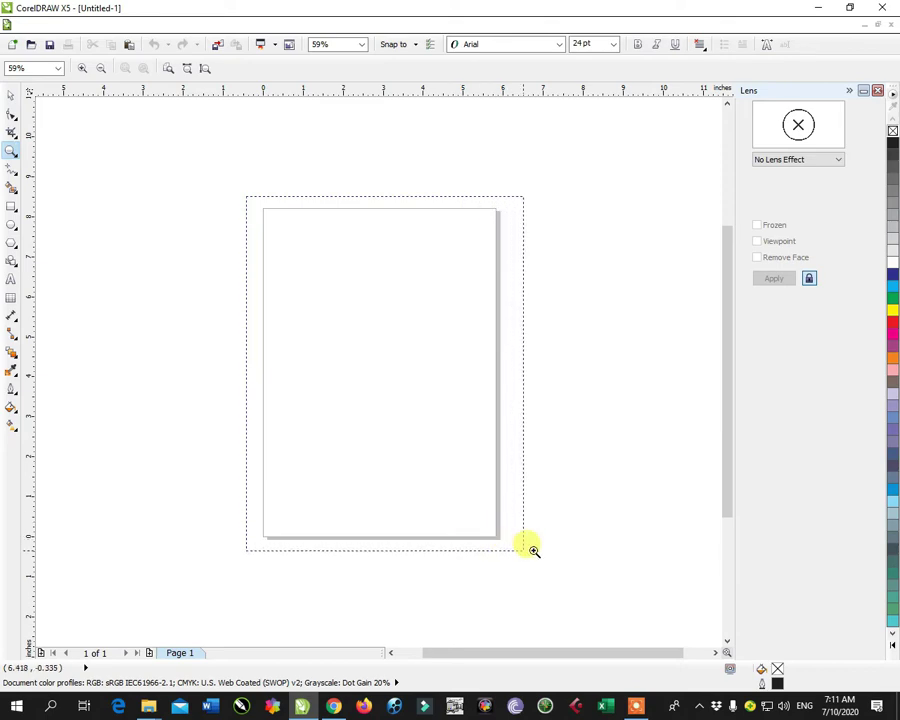
left_click(13, 95)
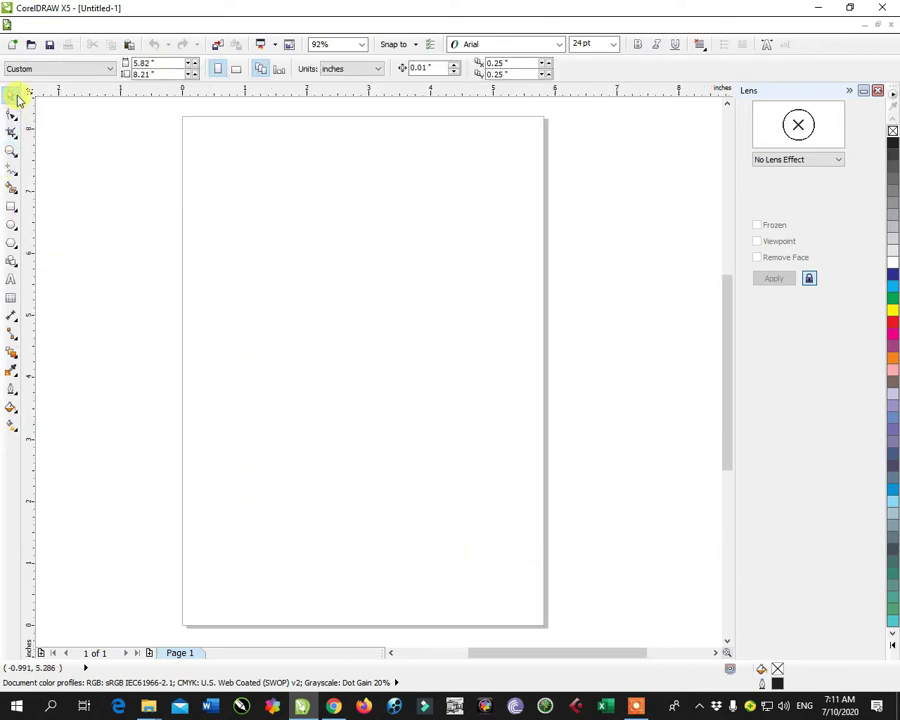
Draw a 1.208-inch-wide rectangle at the page's left edge and copy it to the right edge.
left_click(11, 206)
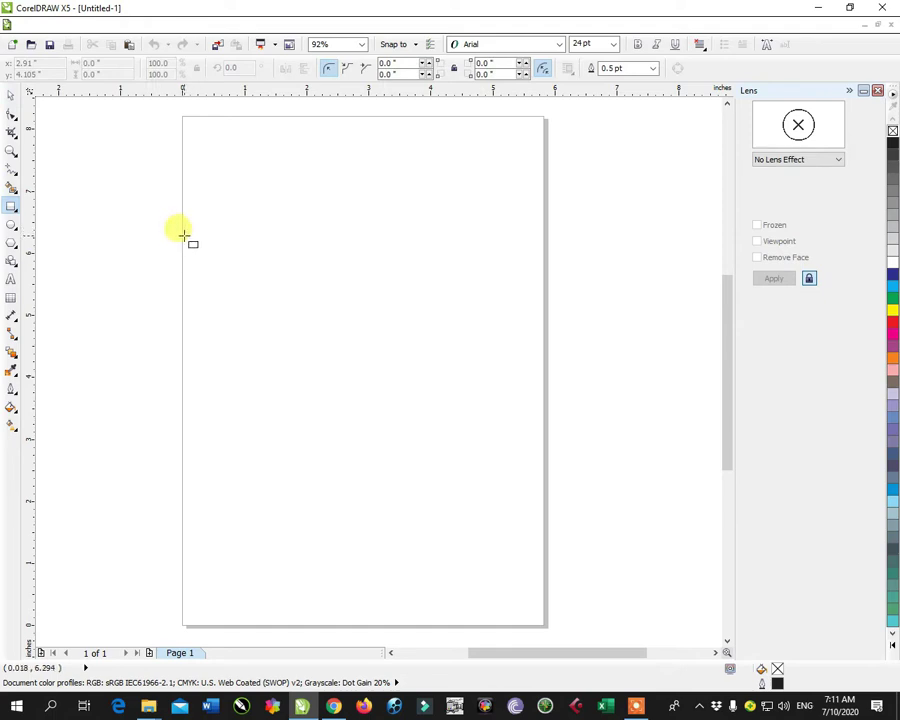
mouse_move(181, 238)
left_mouse_down()
mouse_move(247, 277)
mouse_move(291, 281)
left_mouse_up()
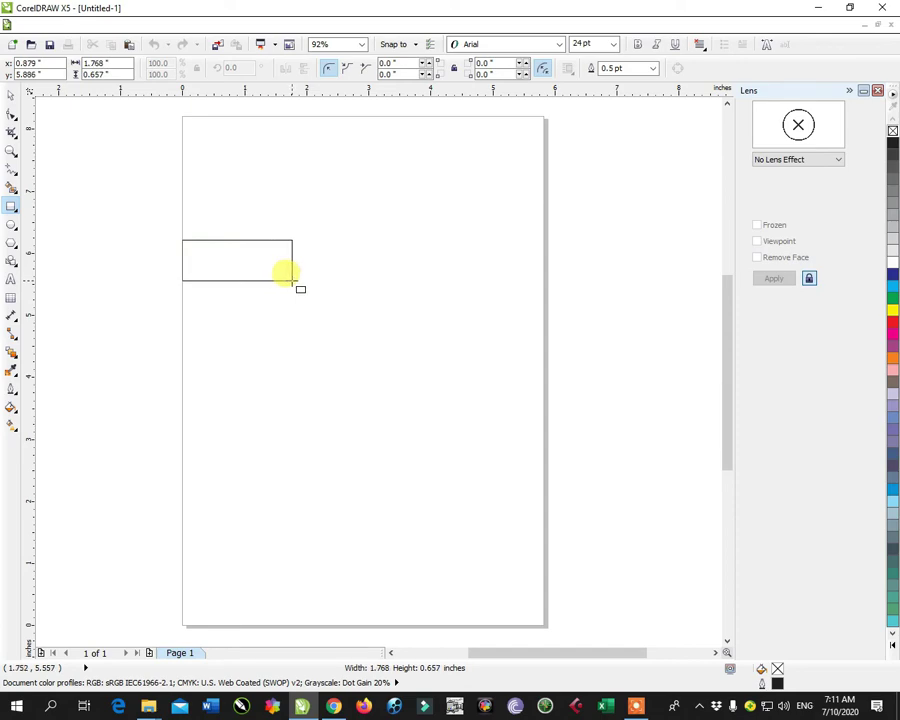
left_click_drag(292, 281, 294, 281)
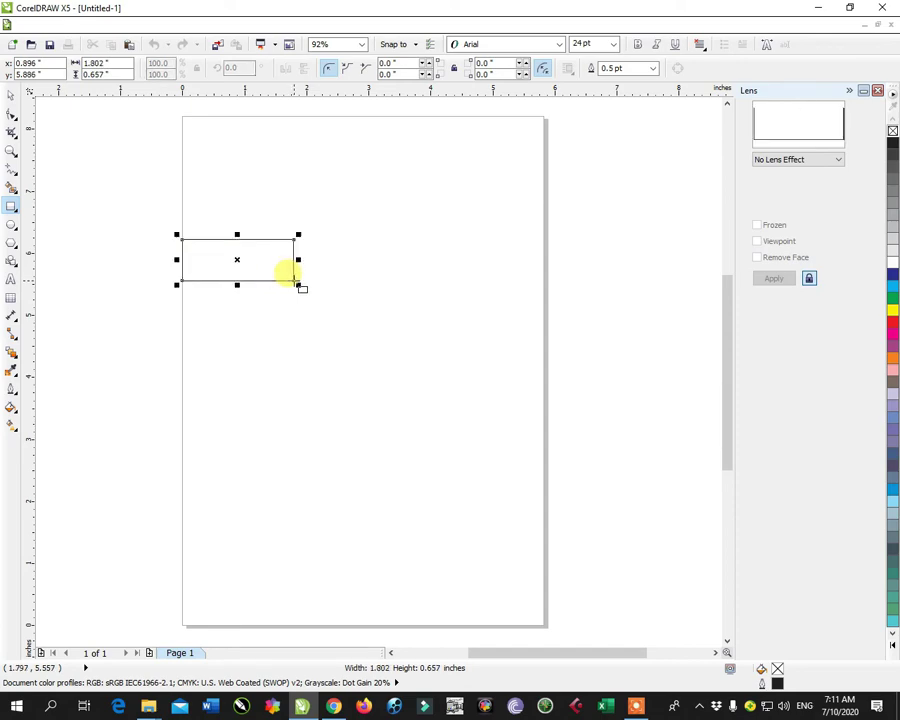
left_click(12, 96)
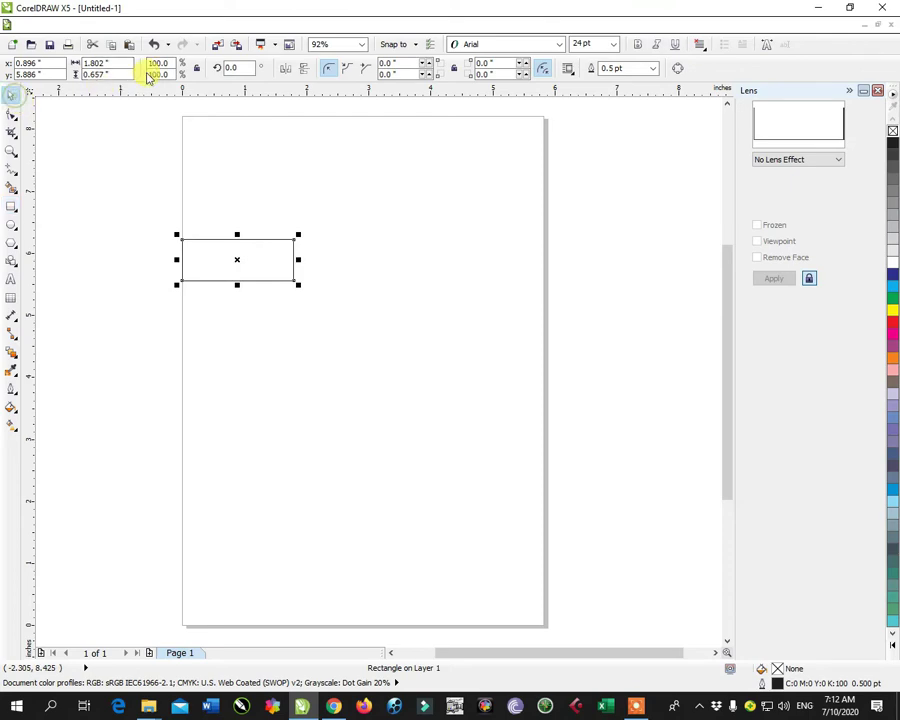
left_click(113, 63)
type("1.208")
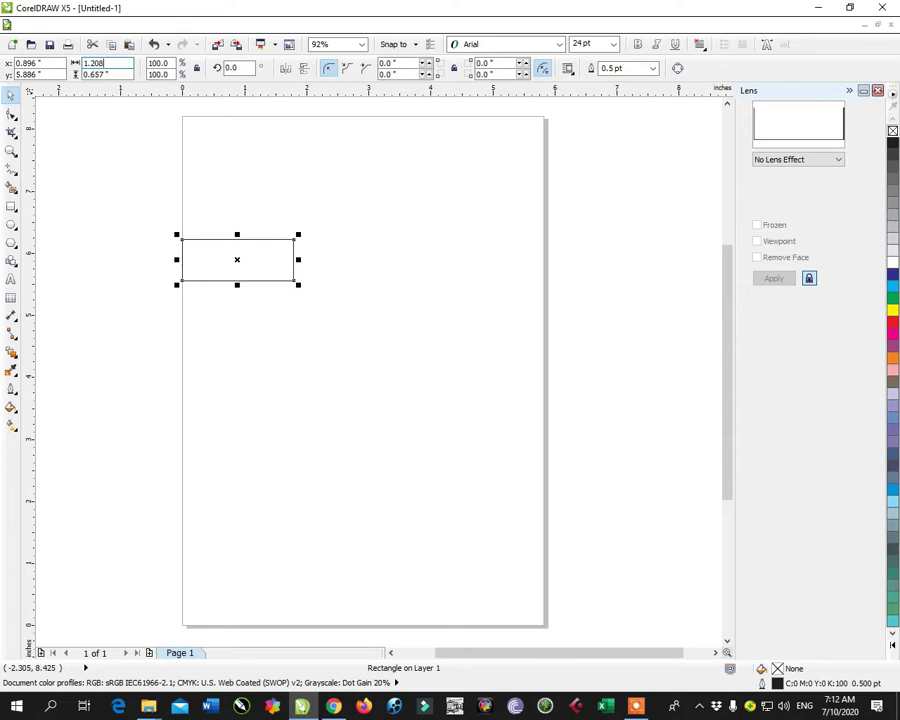
key("Return")
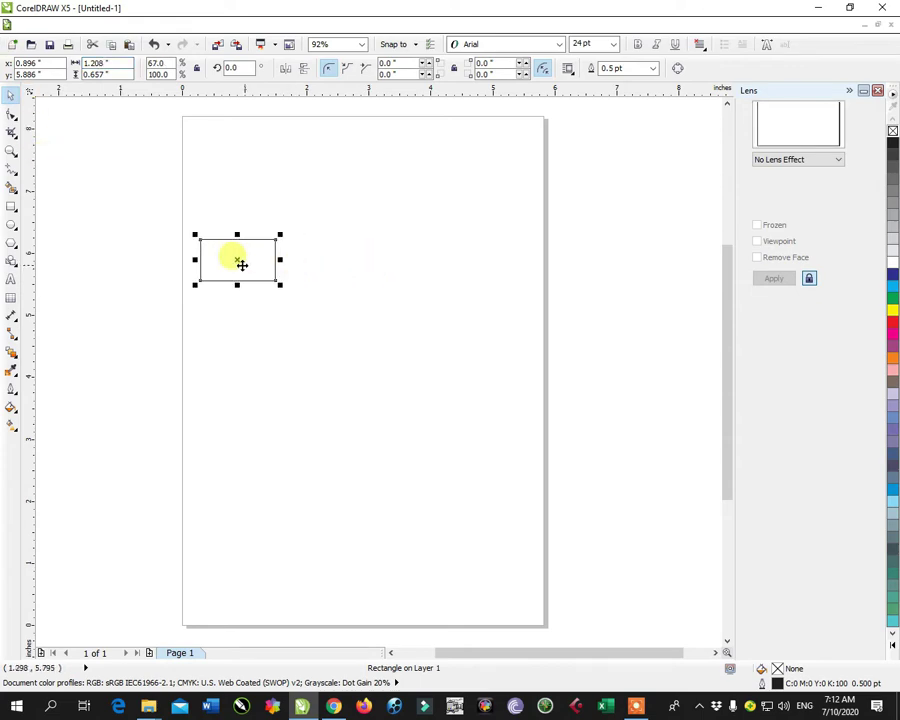
mouse_move(241, 265)
left_mouse_down()
mouse_move(221, 265)
mouse_move(507, 269)
left_mouse_up()
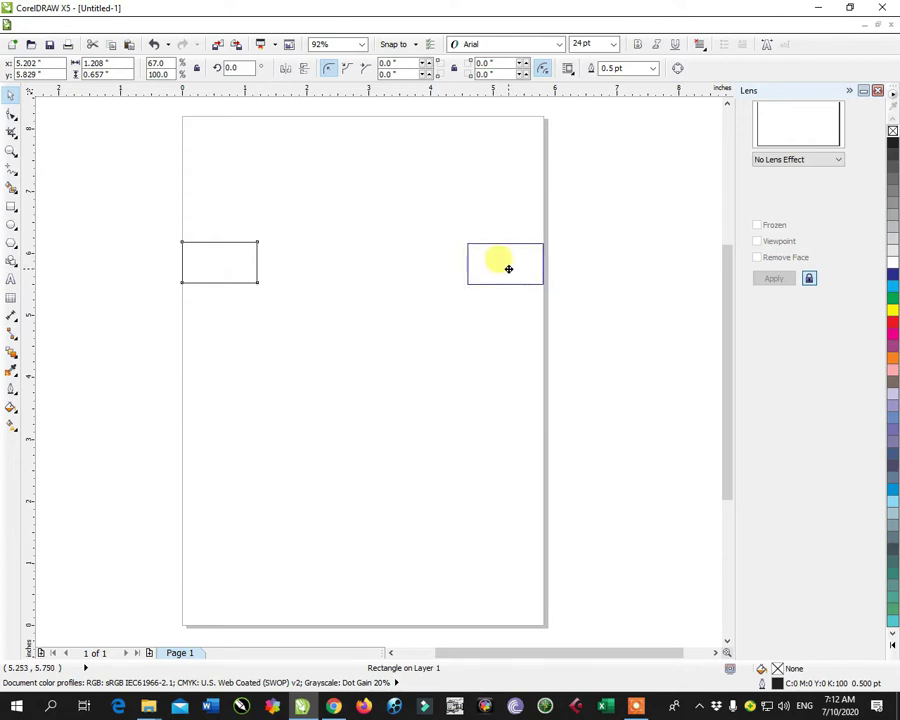
left_click_drag(507, 269, 509, 269)
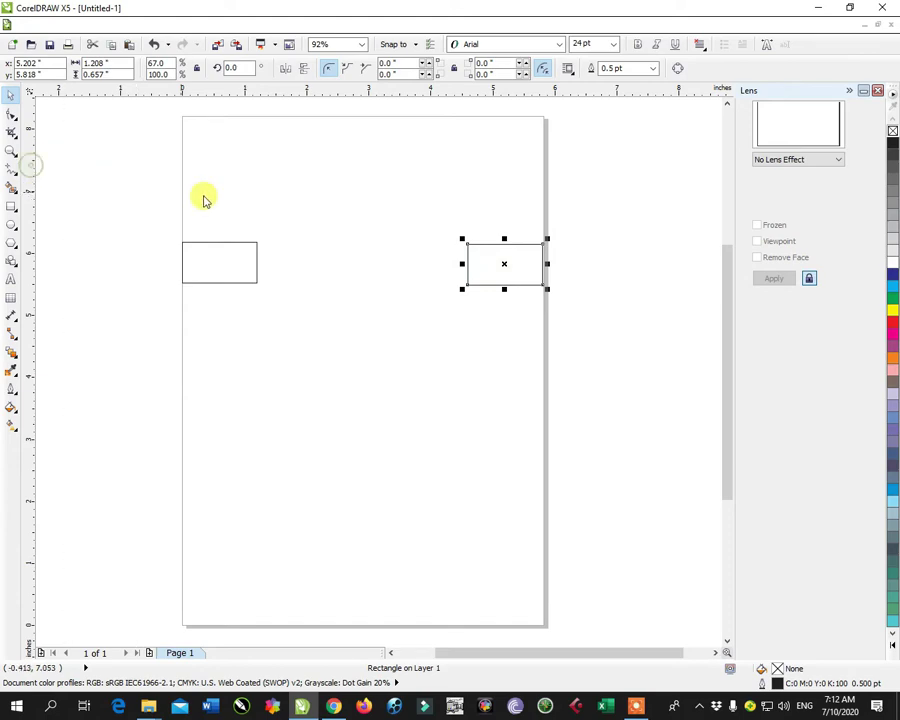
Add vertical guidelines along the inner sides of both rectangles.
left_click_drag(203, 200, 256, 198)
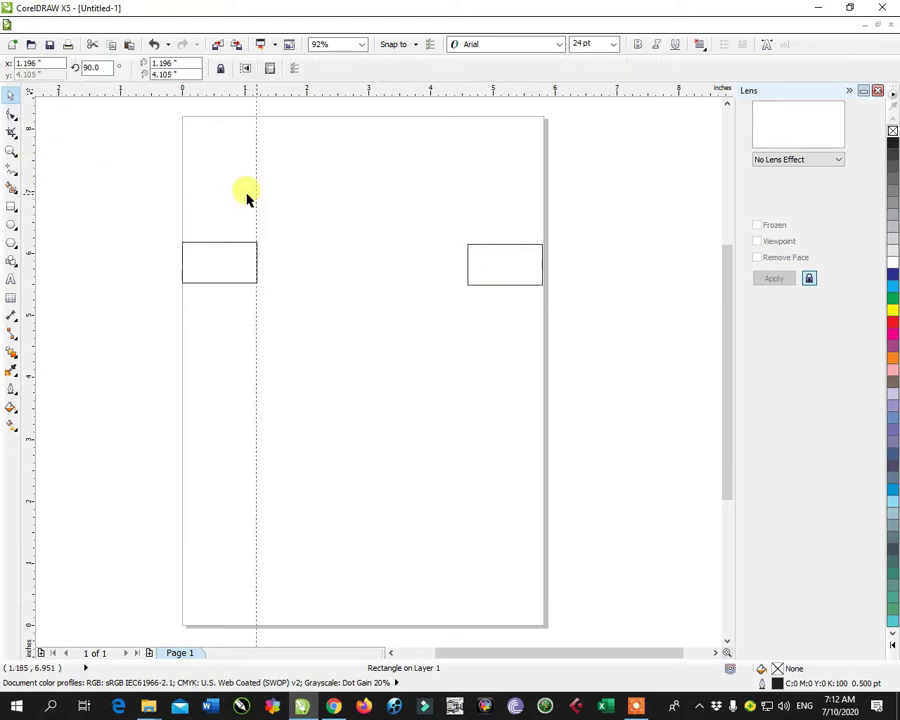
left_click_drag(357, 183, 468, 181)
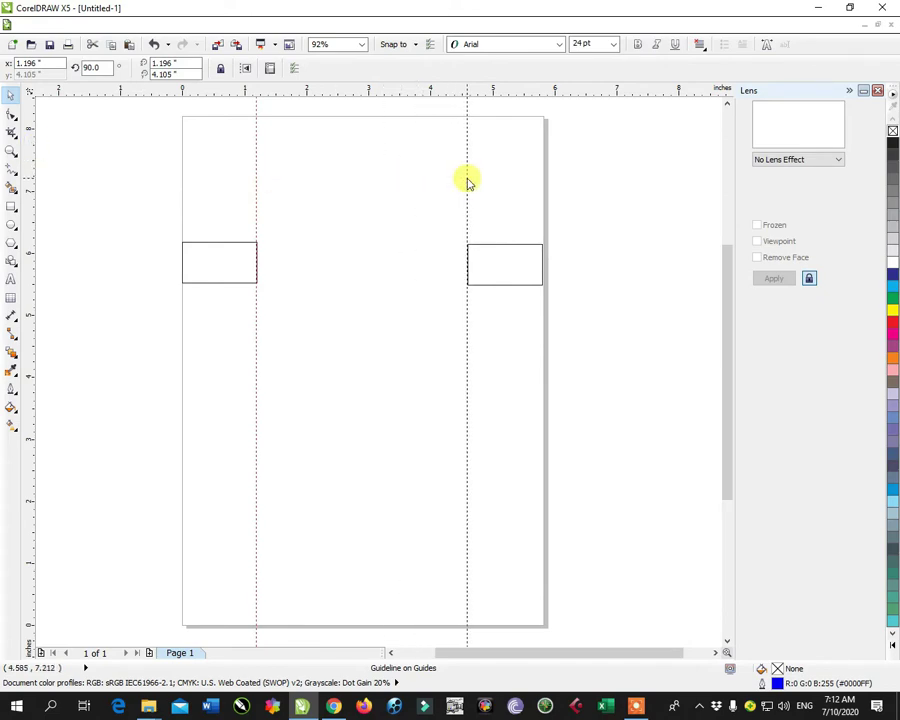
left_click_drag(468, 181, 466, 181)
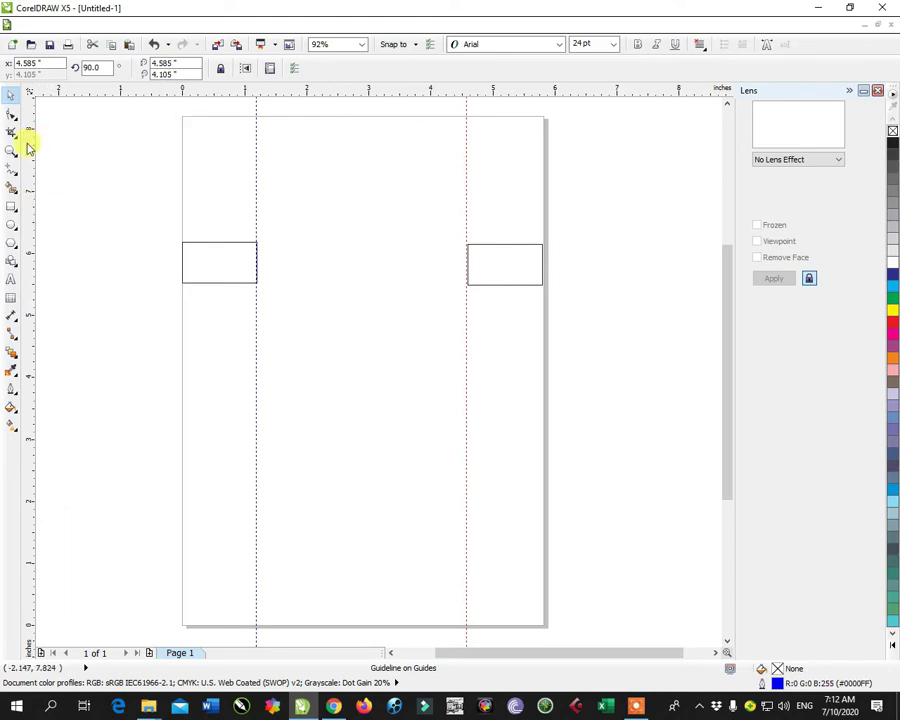
Draw a tall rectangle at the page top with a height of 1.917 in.
left_click(11, 205)
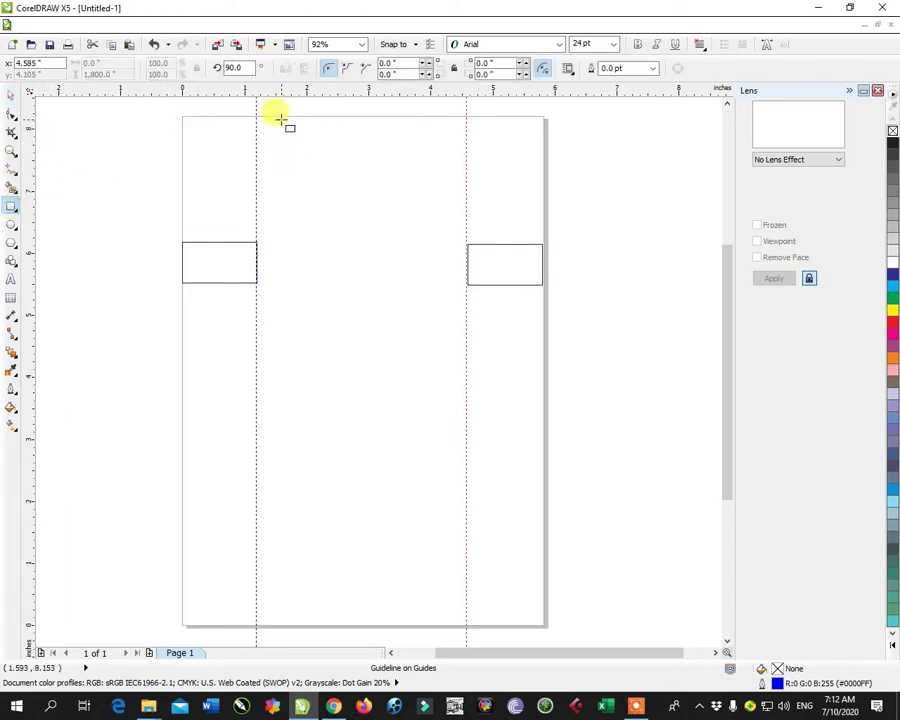
mouse_move(283, 116)
left_mouse_down()
mouse_move(330, 208)
mouse_move(334, 243)
left_mouse_up()
double_click(95, 74)
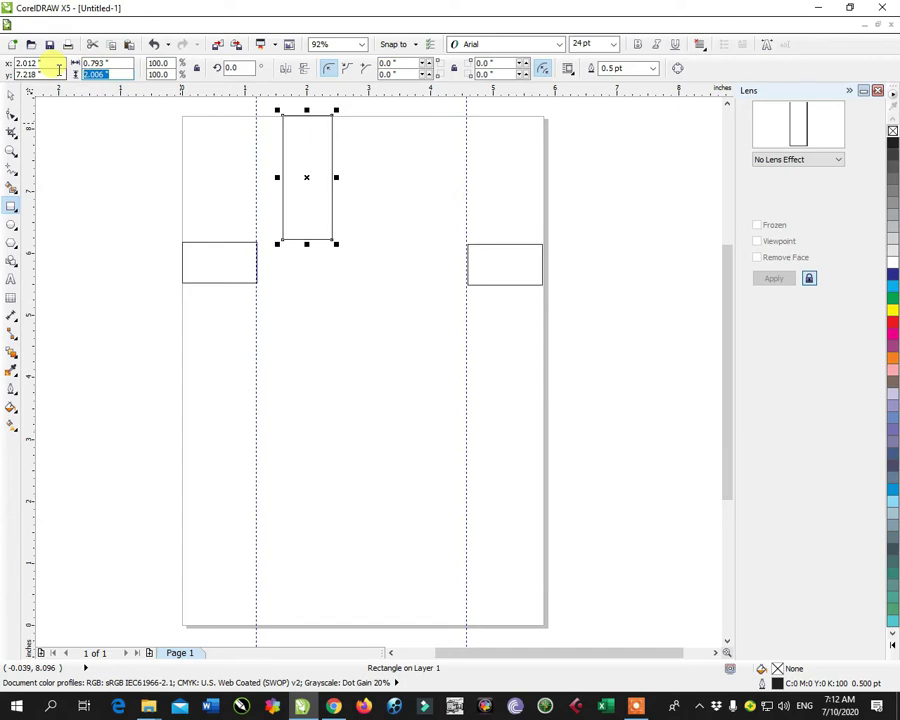
type("1.917")
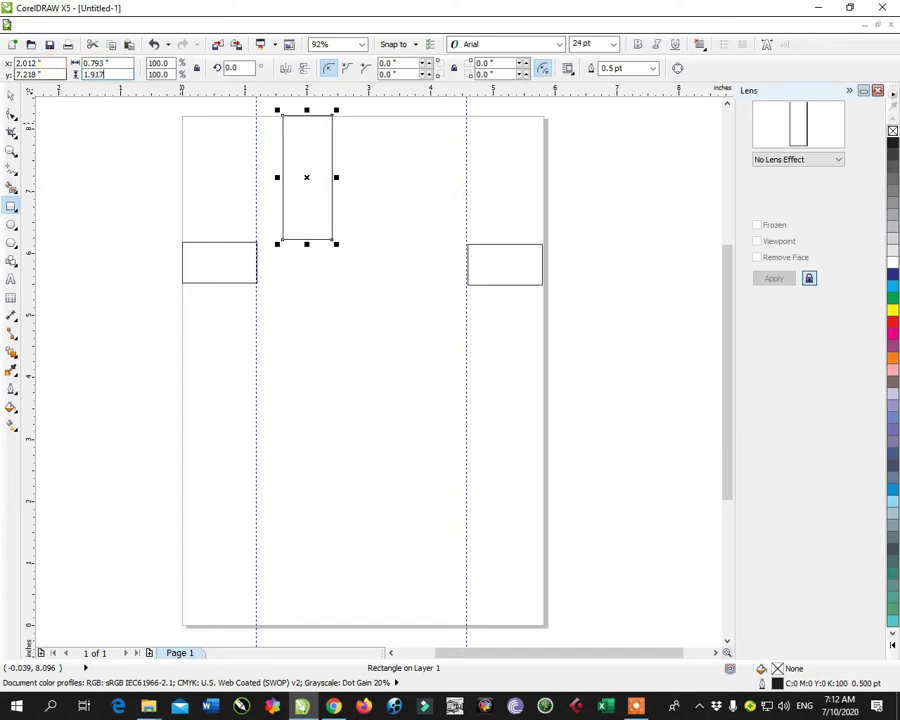
key("Return")
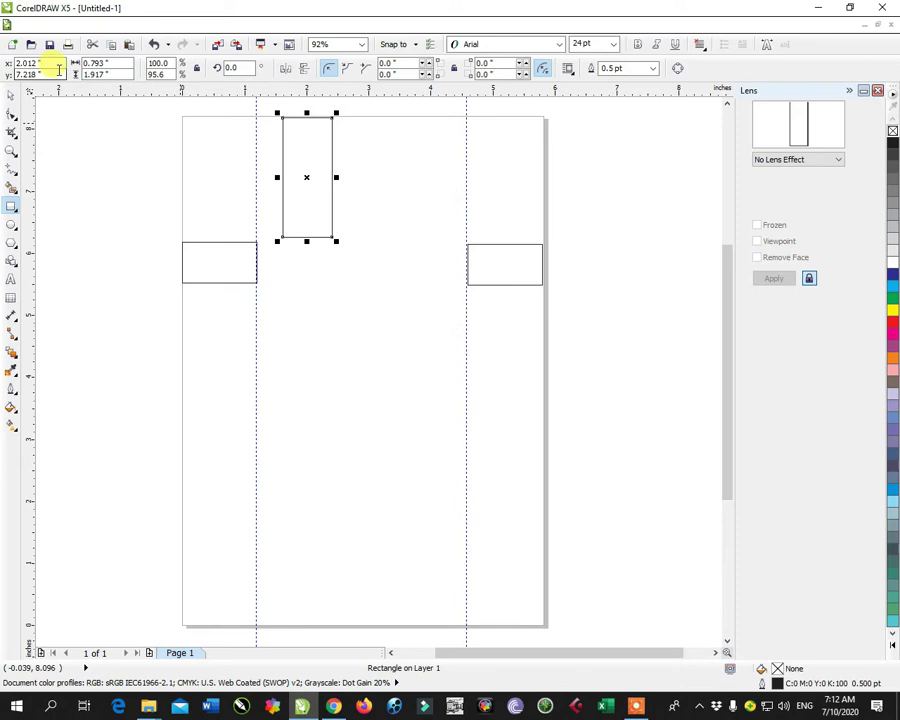
Copy the tall rectangle to the page bottom and add a horizontal guideline below the top one.
left_click(11, 95)
left_click(297, 152)
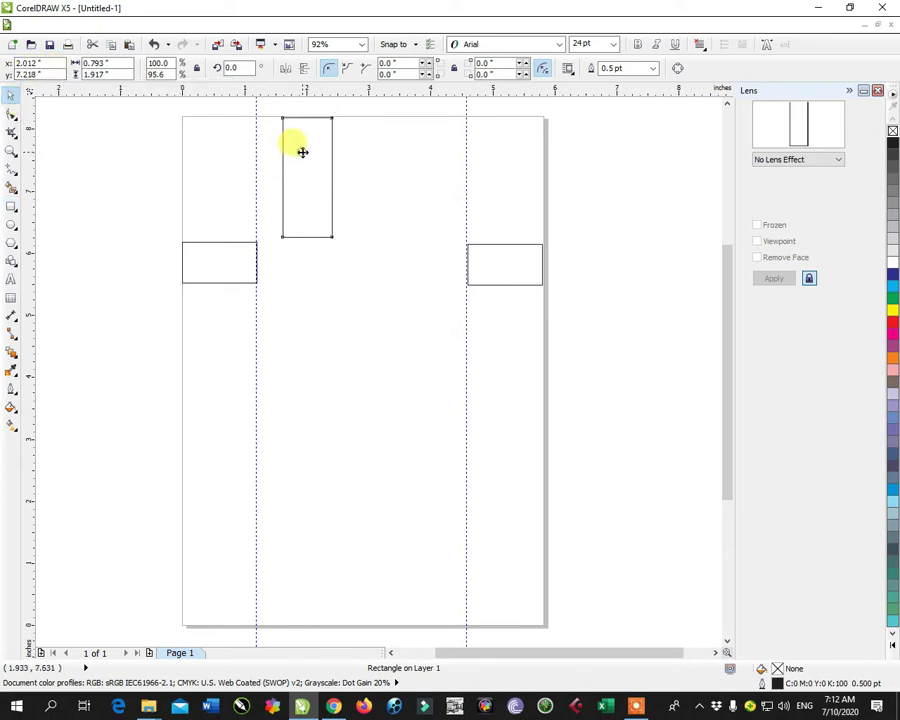
left_click_drag(303, 150, 309, 539)
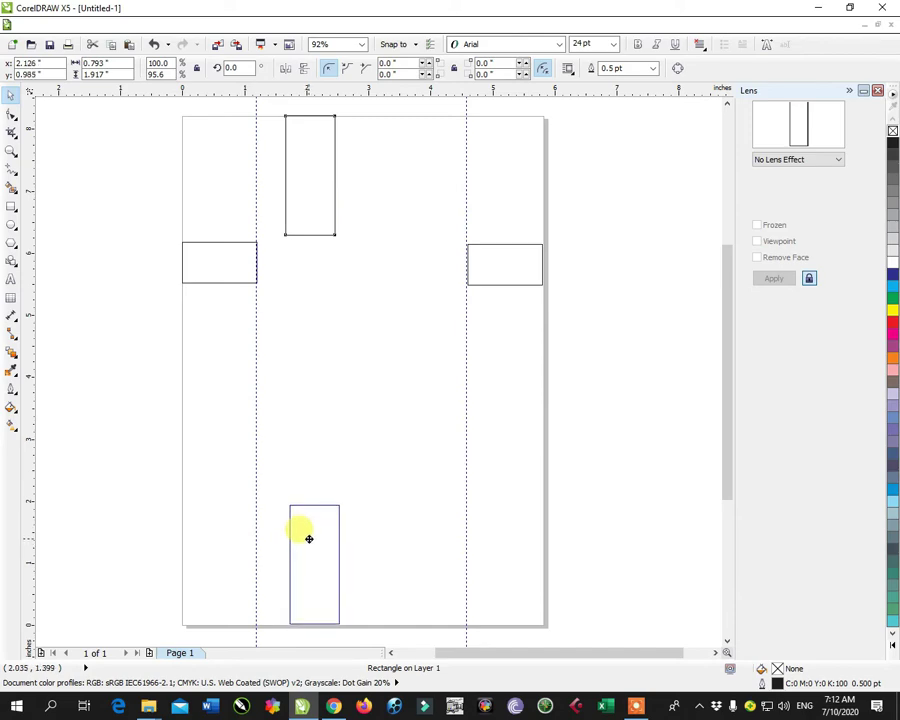
left_click_drag(309, 539, 314, 149)
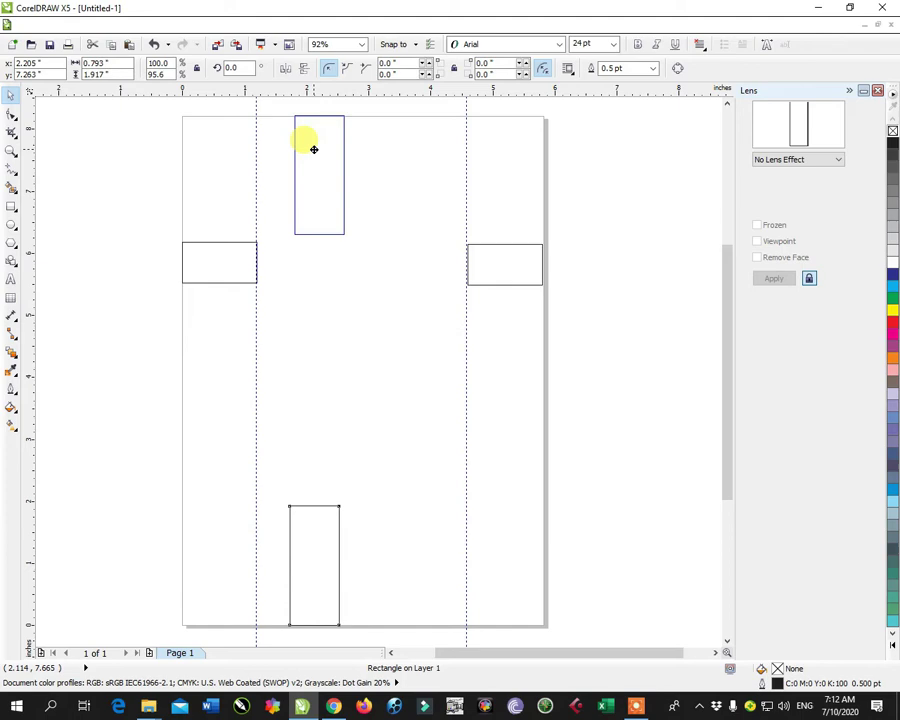
left_click_drag(314, 149, 314, 148)
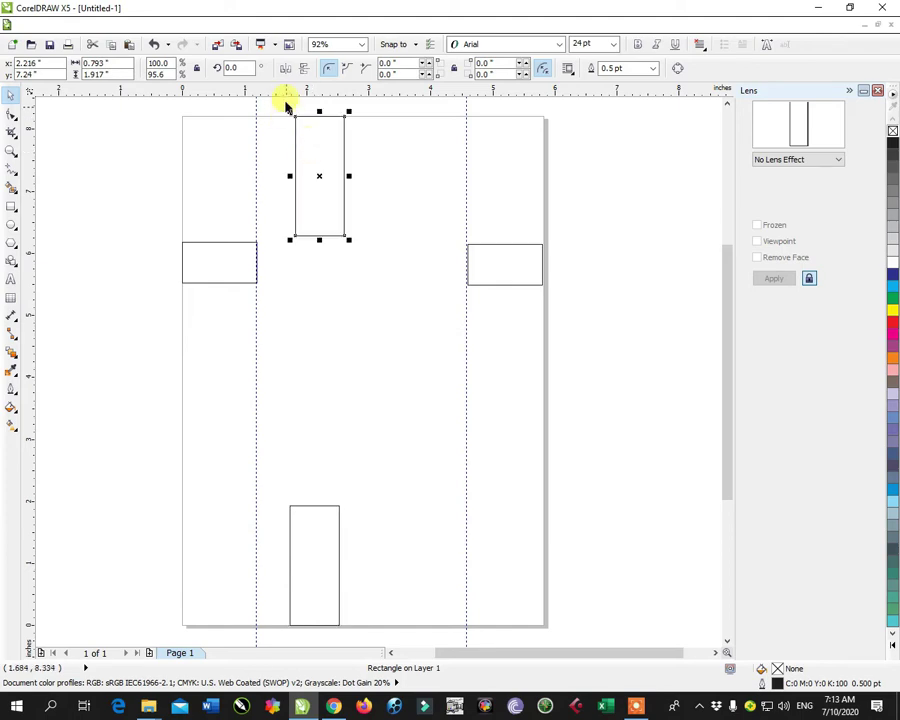
left_click_drag(284, 95, 307, 240)
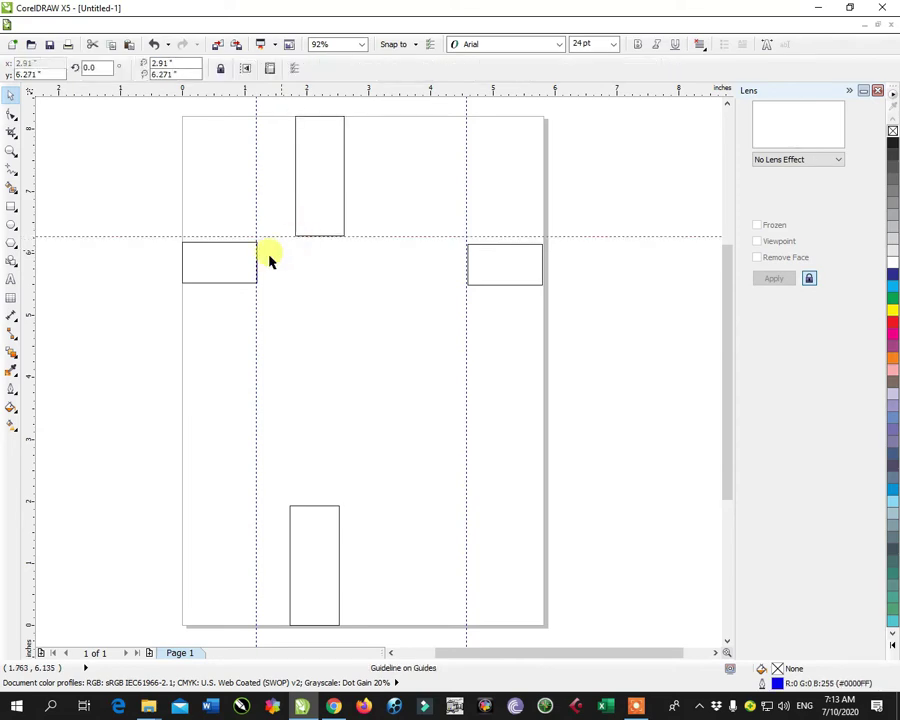
Place a horizontal guideline on the top edge of the bottom 1.917-inch rectangle.
left_click_drag(215, 91, 270, 506)
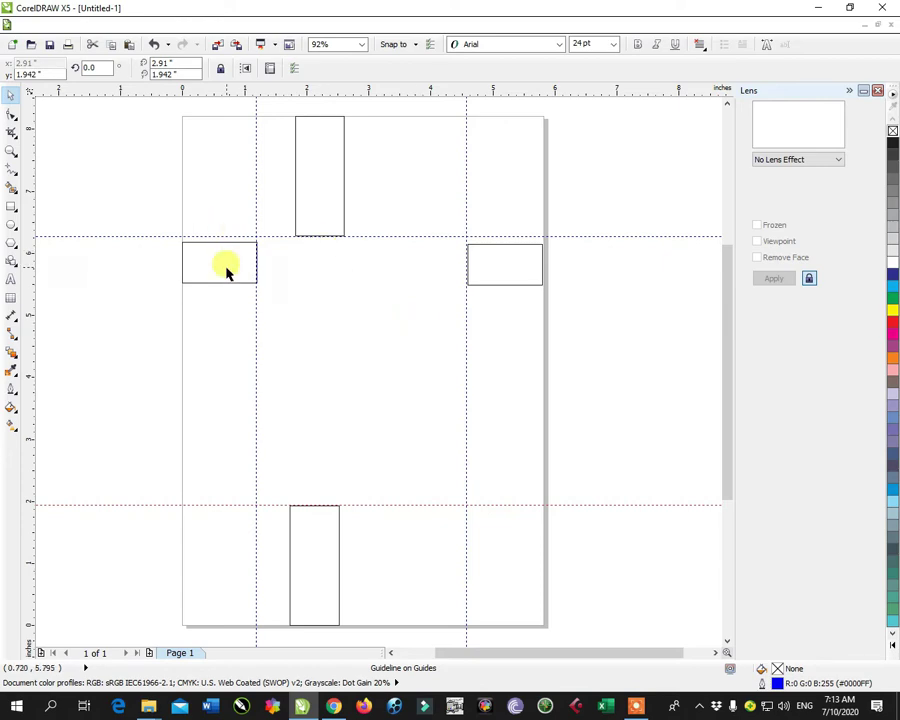
Copy the top rectangle, make it 2.14 in tall, and stack it below the first.
left_click(345, 148)
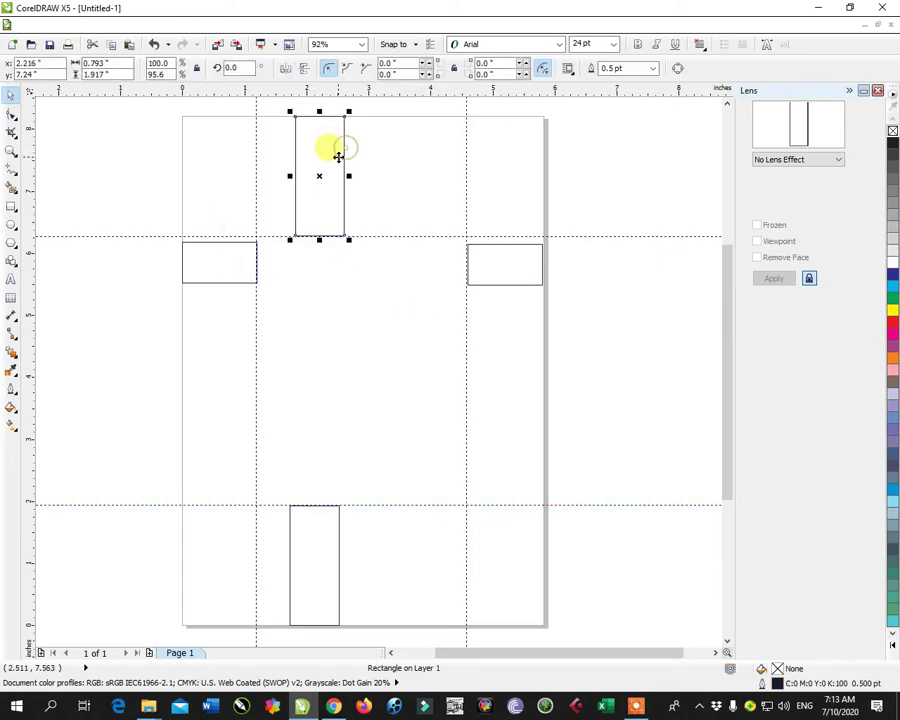
left_click_drag(338, 150, 386, 280)
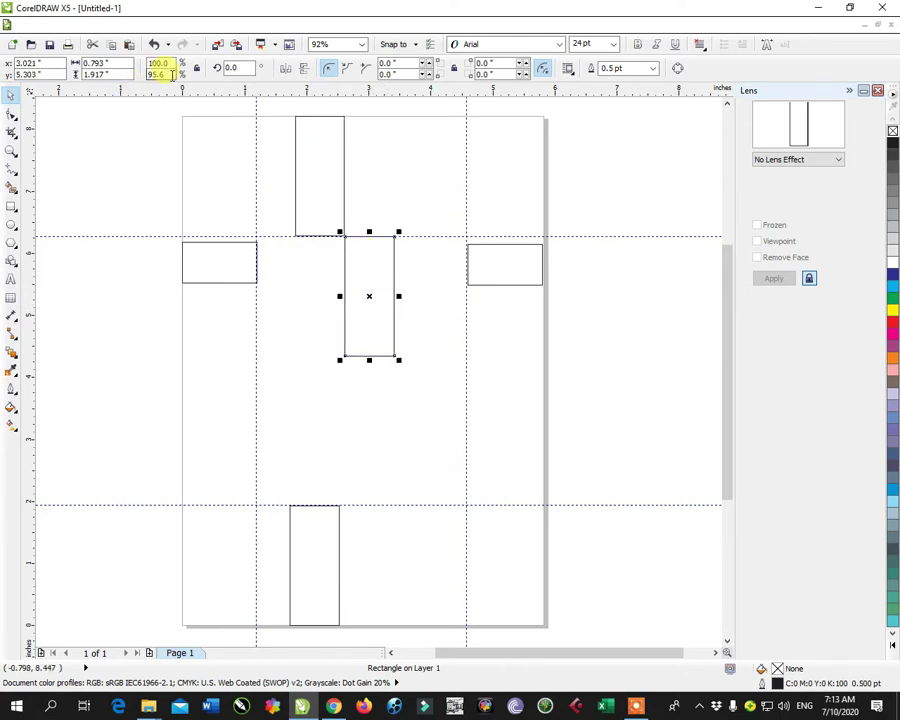
double_click(95, 74)
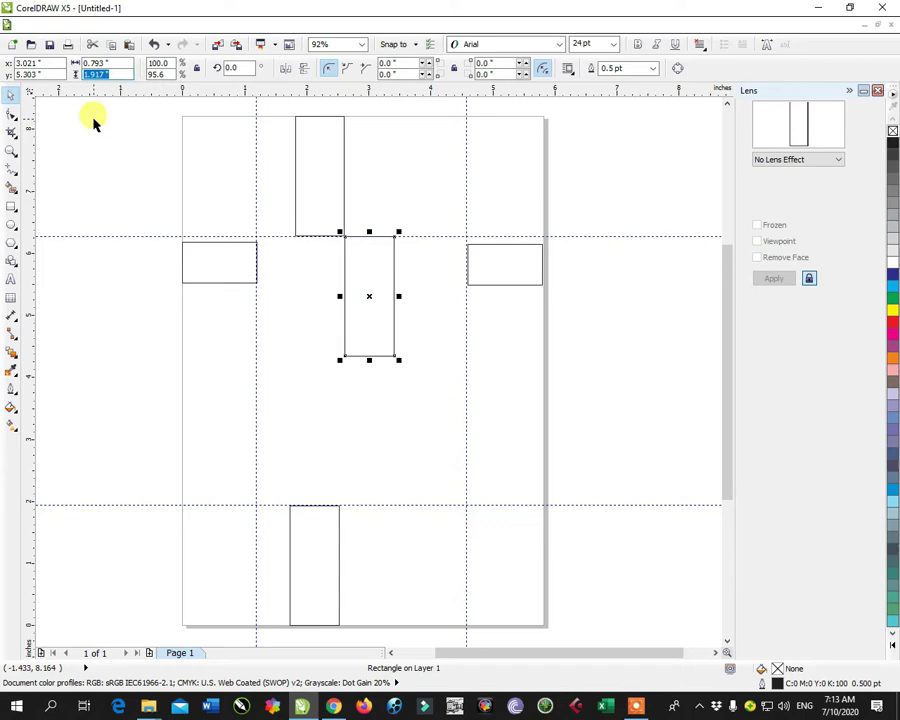
type("2.14")
key("Return")
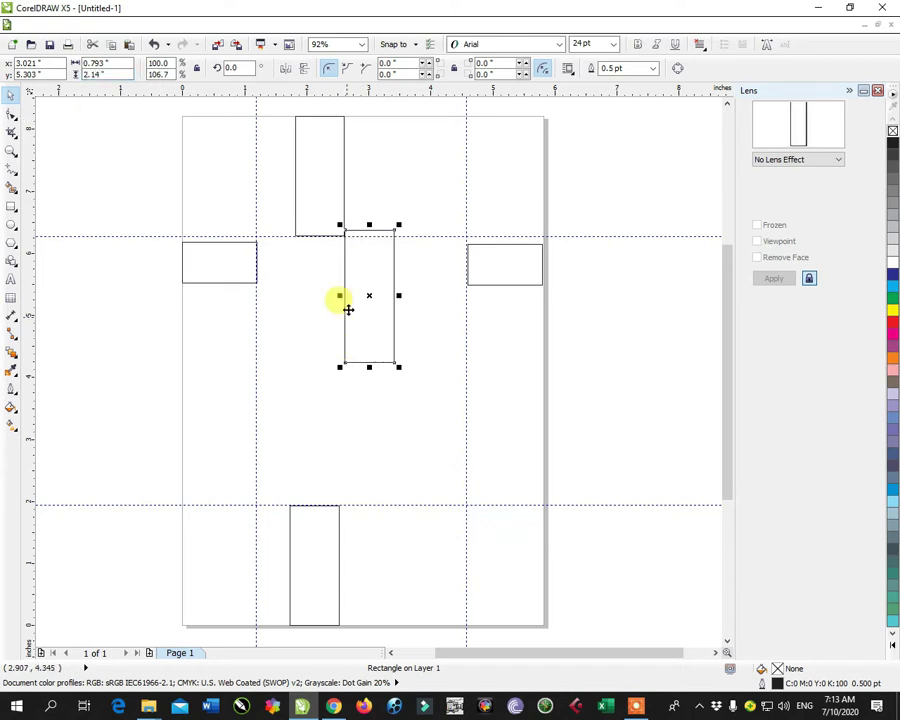
mouse_move(347, 306)
left_mouse_down()
mouse_move(367, 297)
mouse_move(365, 432)
left_mouse_up()
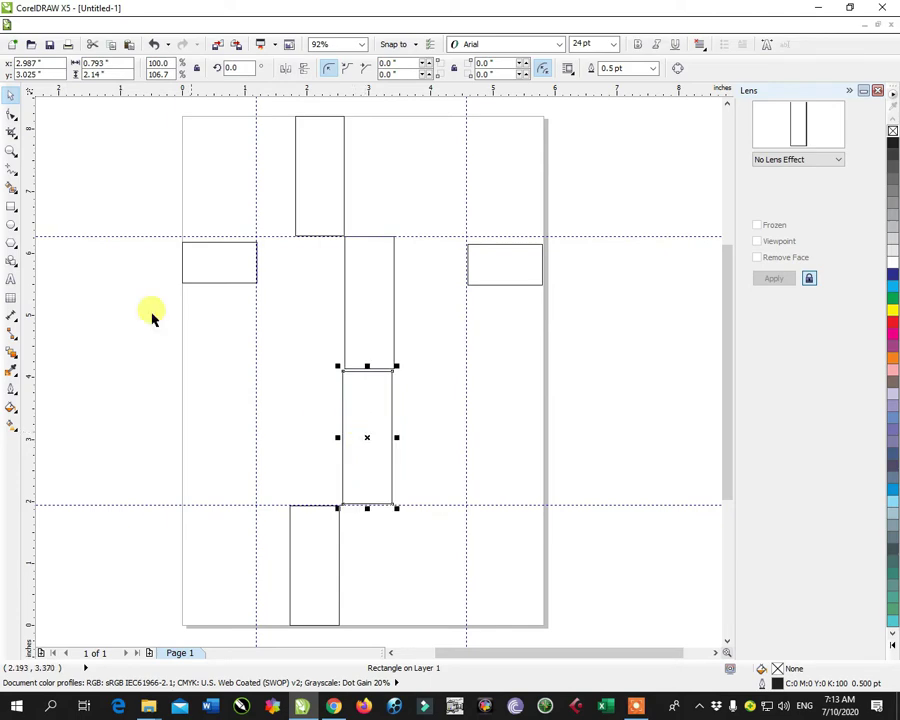
Zoom in on the join and add a horizontal guideline along the rectangles' shared edge.
left_click(11, 150)
left_click_drag(206, 290, 468, 414)
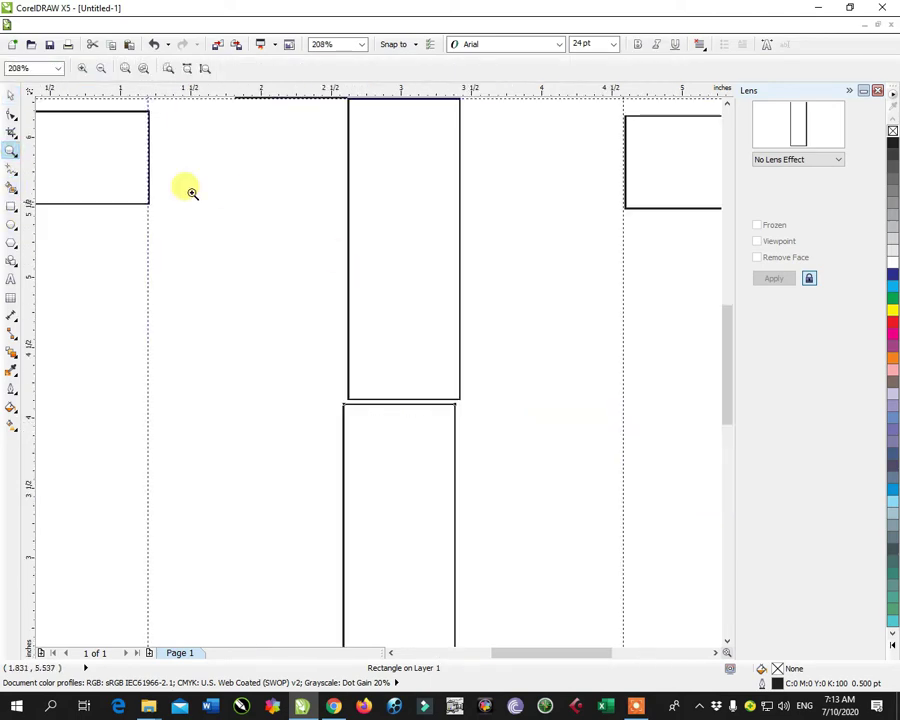
left_click_drag(156, 92, 337, 404)
Zoom out to the whole page and delete all six helper rectangles, leaving only the guidelines.
key("shift+F4")
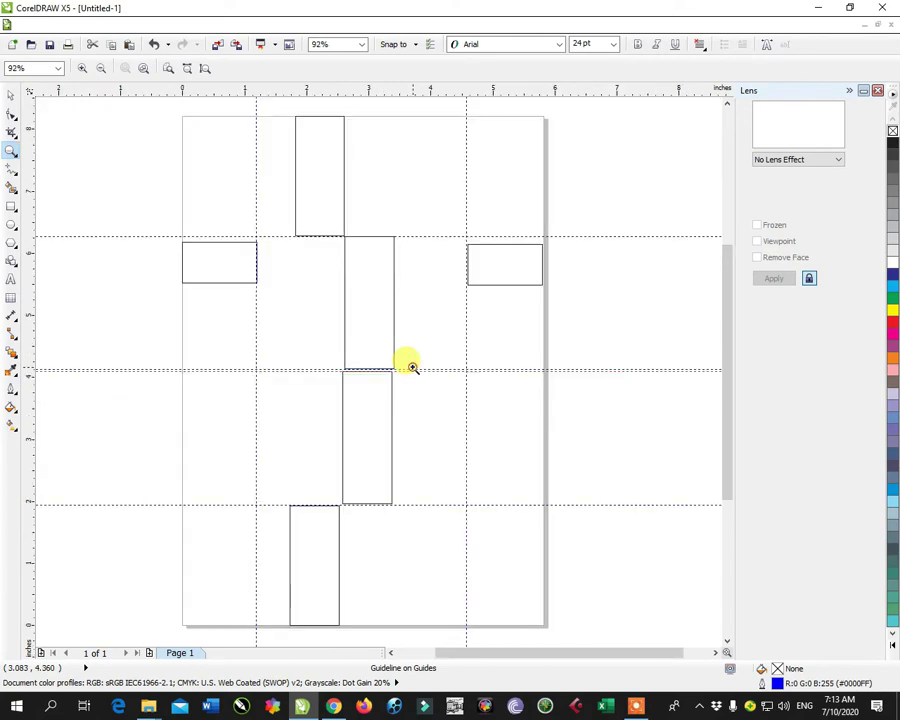
left_click(322, 197)
key("Delete")
left_click(243, 263)
key("Delete")
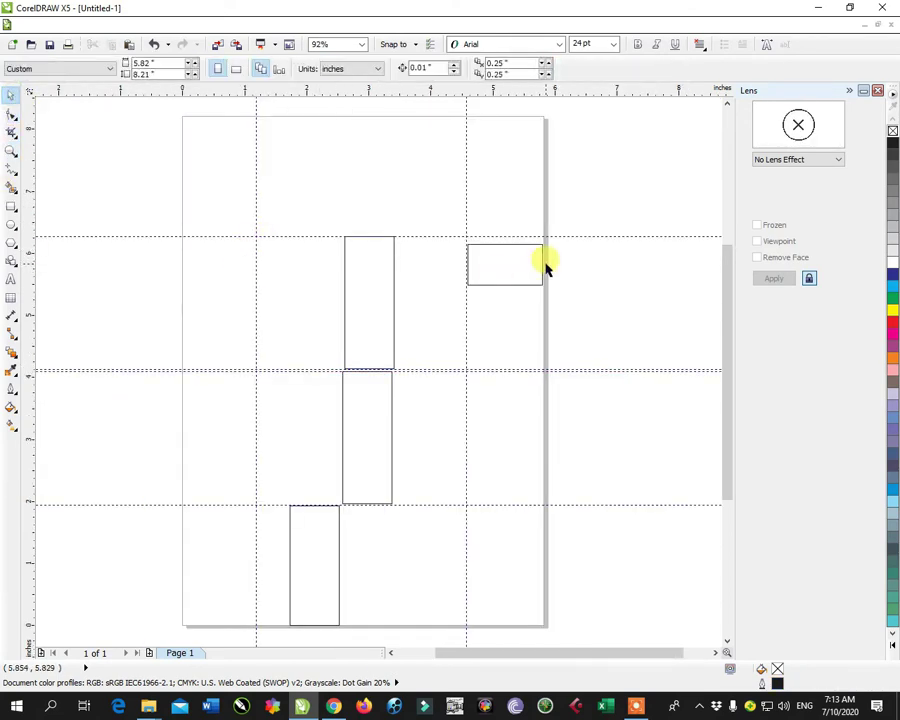
left_click(524, 260)
key("Delete")
left_click(375, 304)
key("Delete")
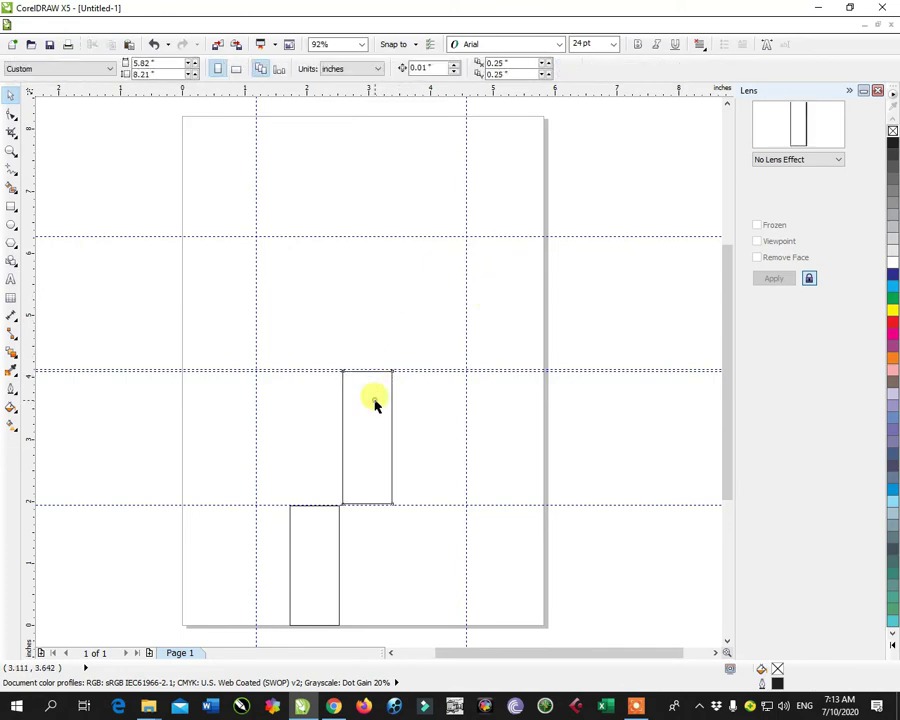
left_click(375, 403)
key("Delete")
left_click(328, 538)
key("Delete")
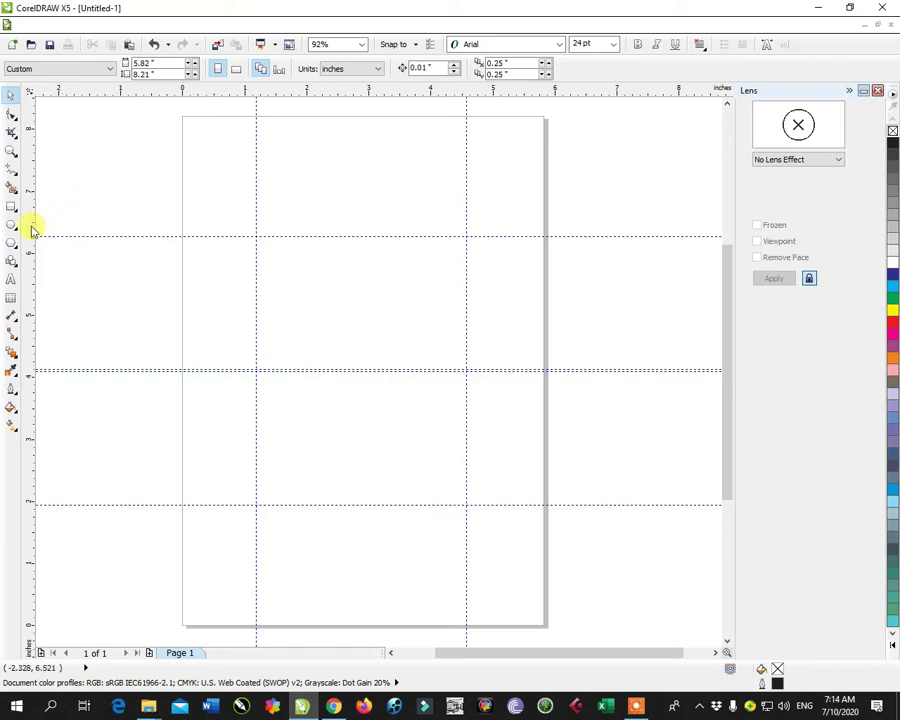
Draw a vertical Bézier line from the page's top edge down to the first horizontal guideline.
left_click(16, 178)
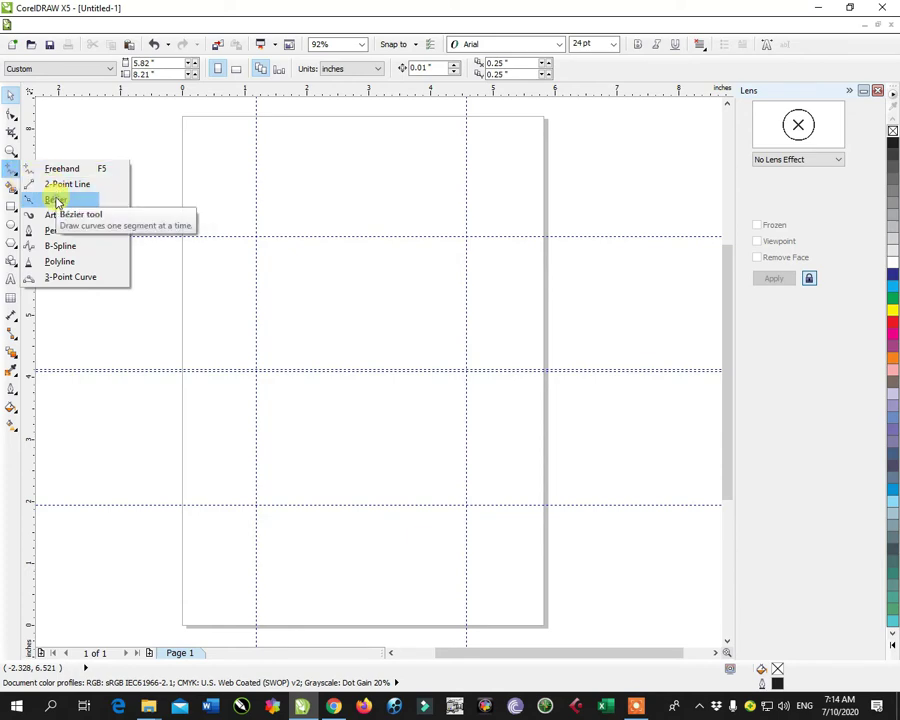
left_click(55, 202)
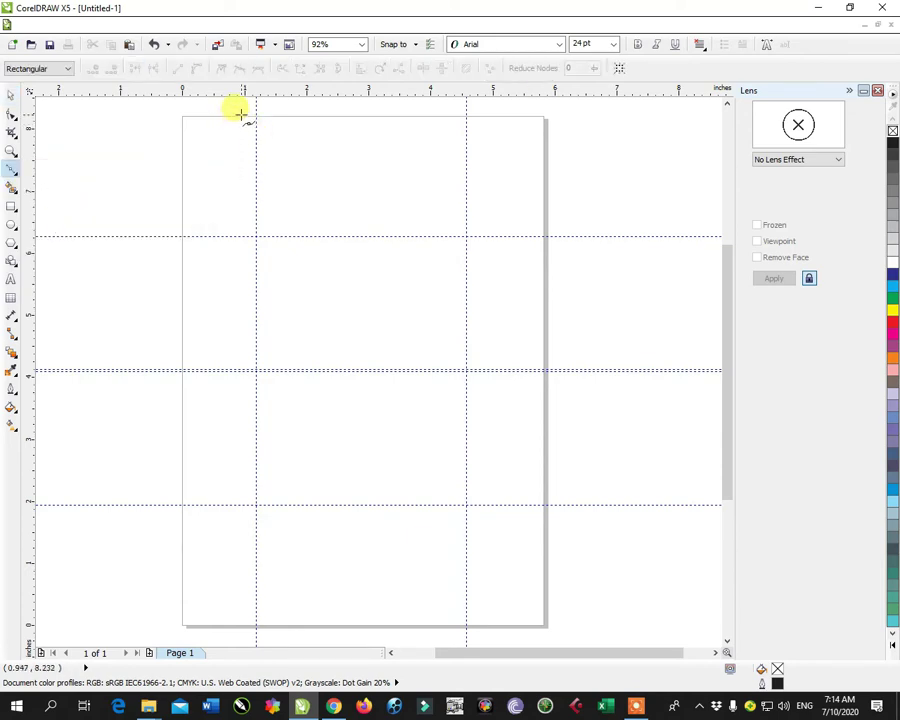
left_click(240, 116)
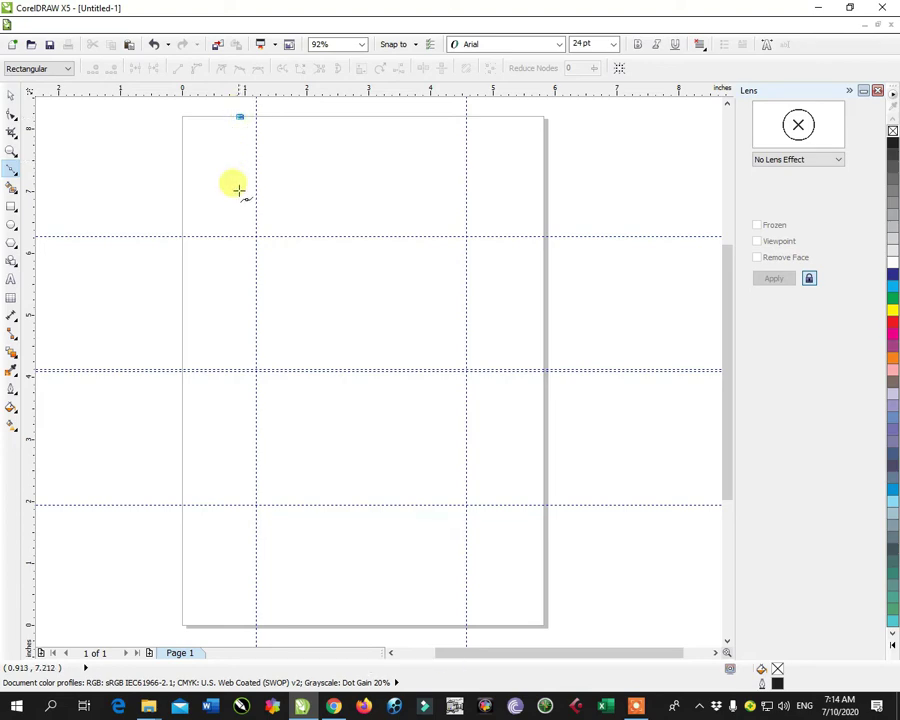
left_click(240, 235)
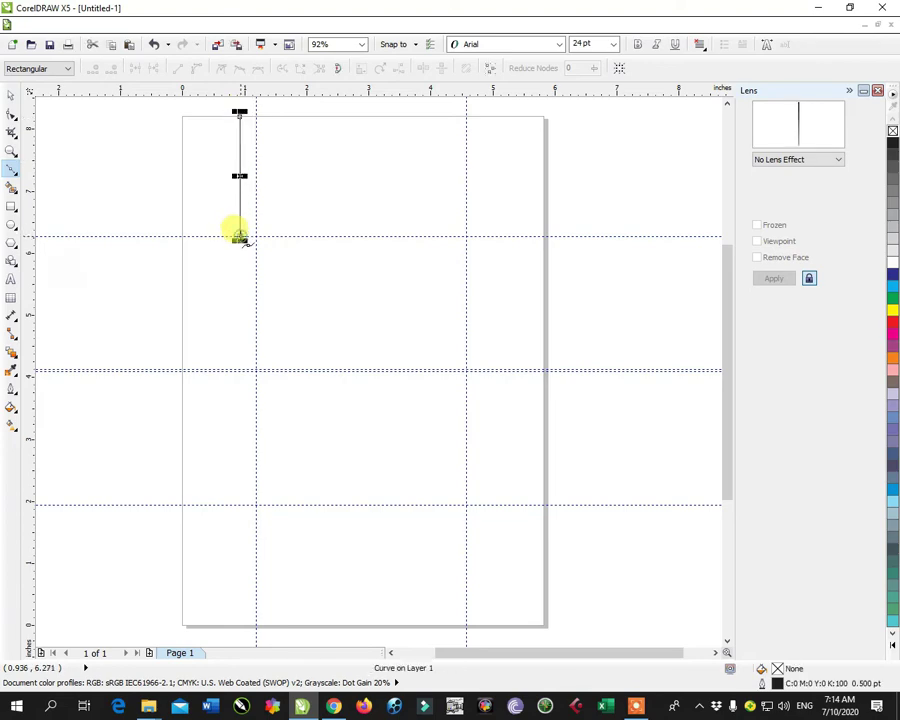
left_click(12, 114)
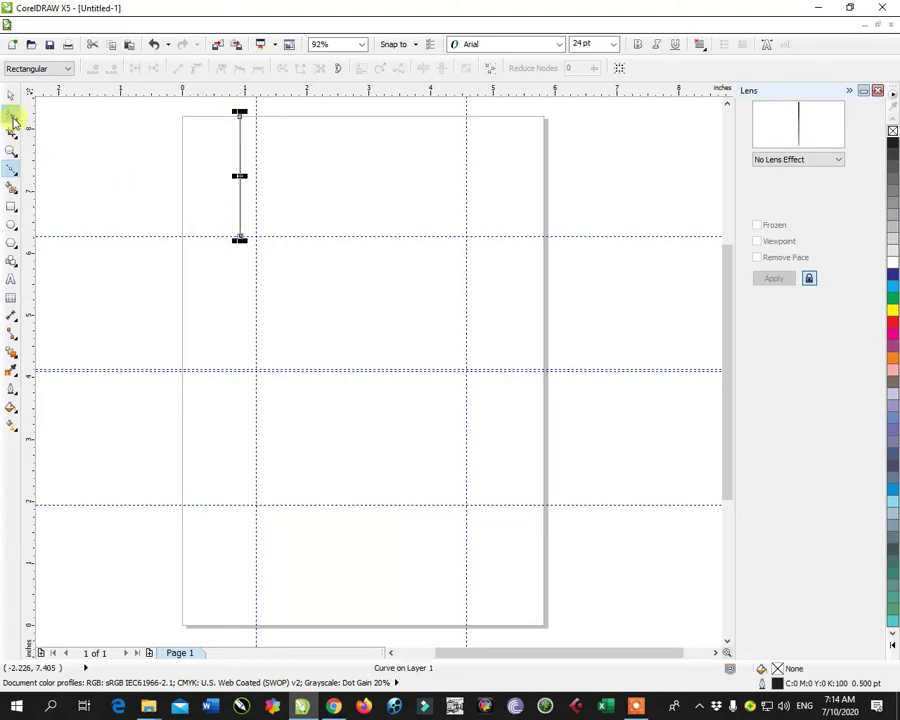
left_click(240, 237)
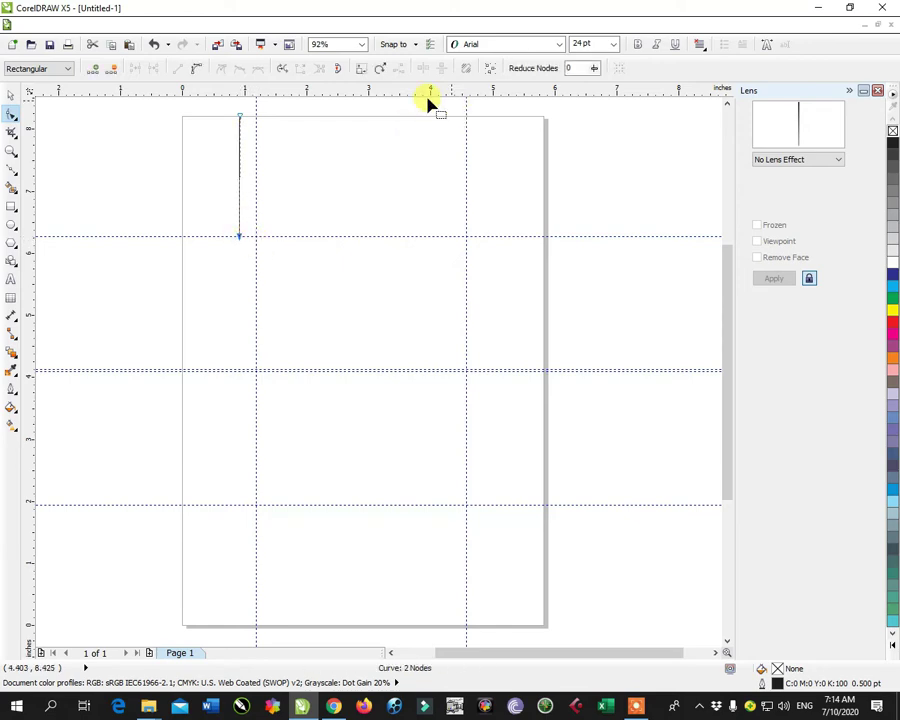
Give the top line start and end arrowheads, then copy it below the first guideline.
left_click(11, 95)
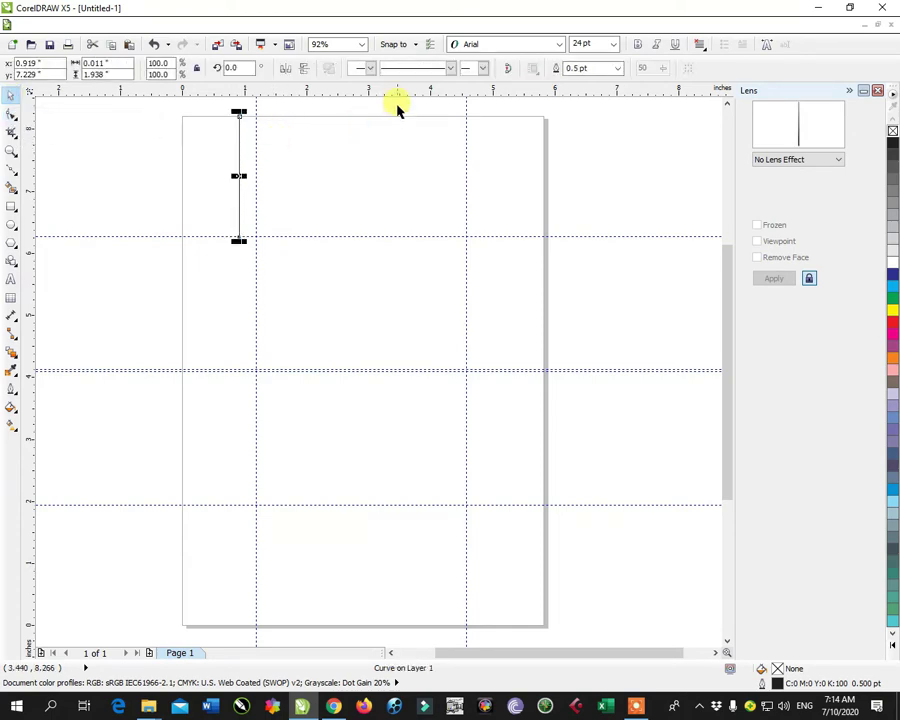
left_click(369, 68)
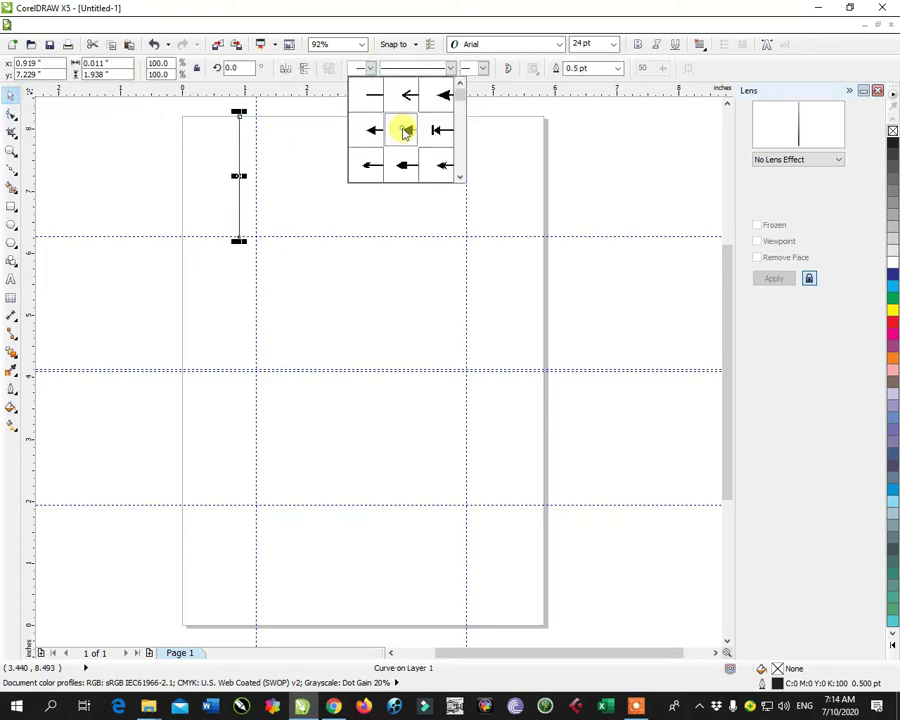
left_click(408, 130)
left_click(482, 68)
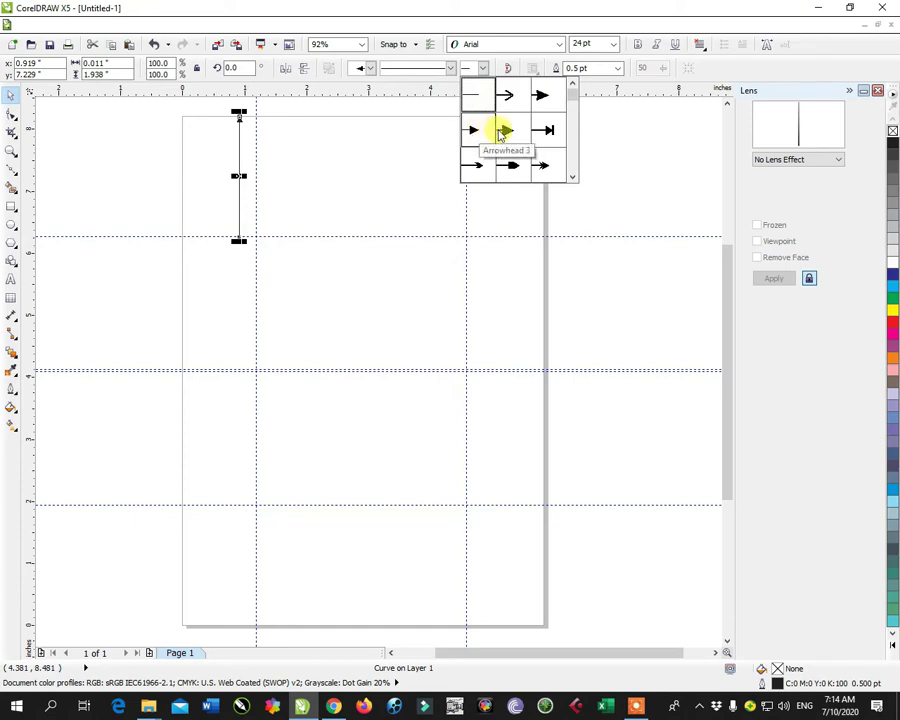
left_click(504, 131)
left_click(130, 167)
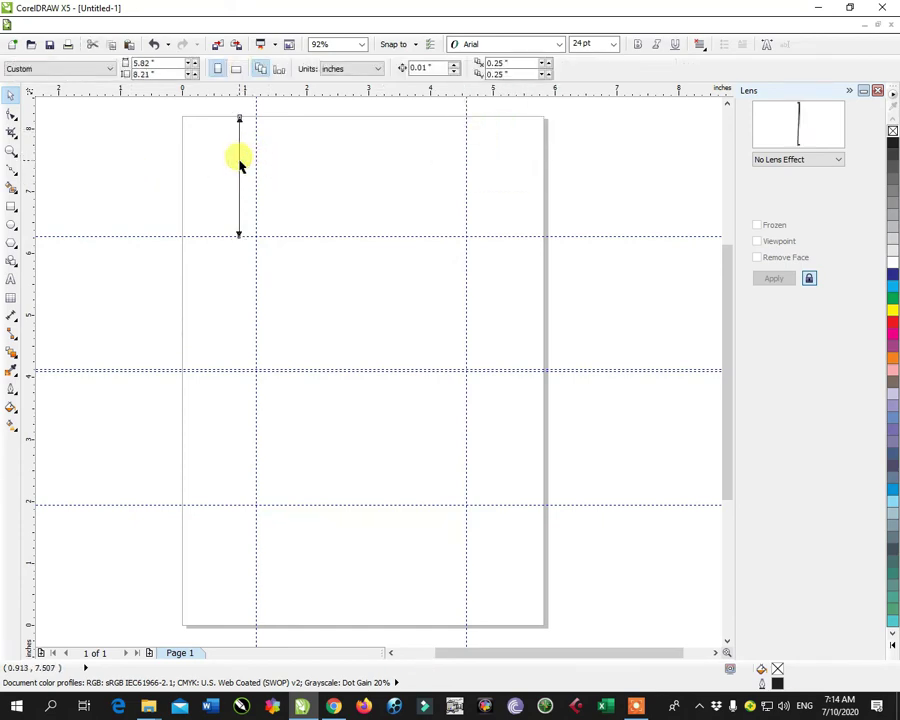
left_click_drag(238, 243, 237, 362)
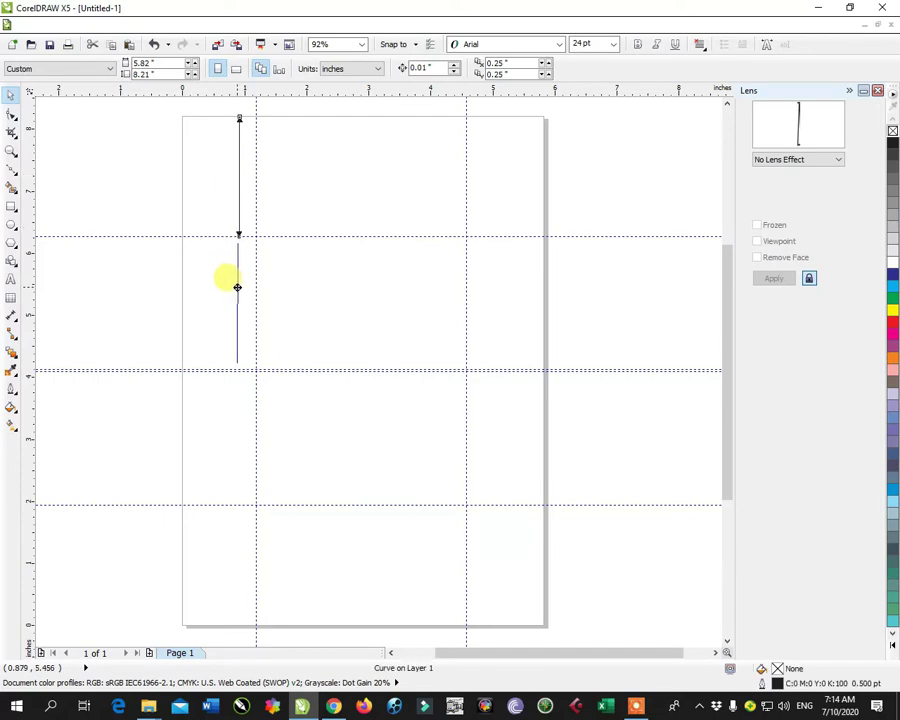
left_click_drag(242, 288, 248, 285)
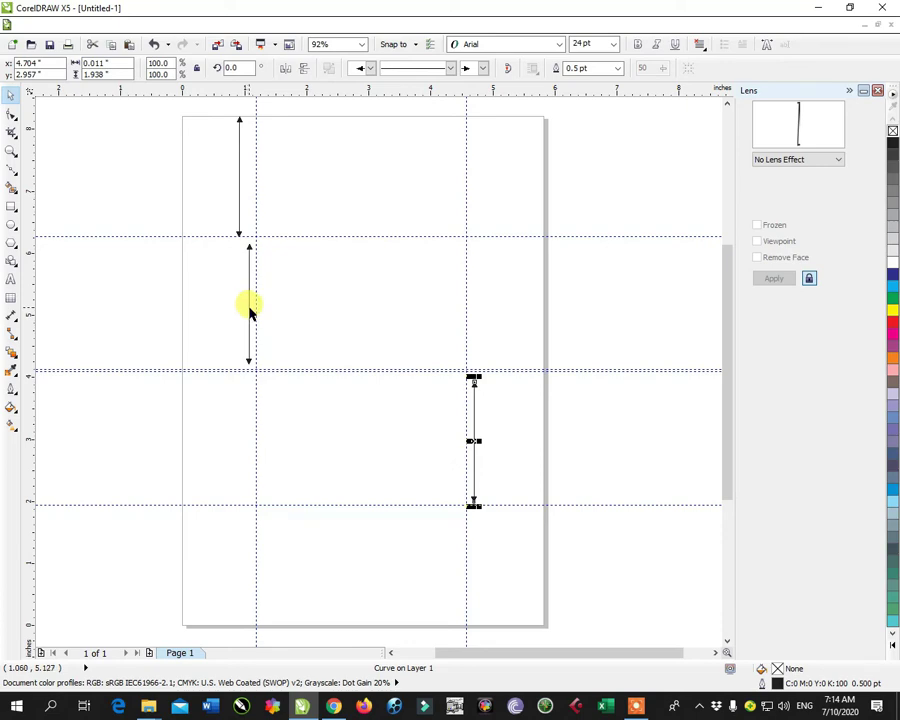
Copy an arrow, rotate it 90°, stretch it across the central panel, and place copies at both guidelines.
left_click_drag(250, 310, 352, 214)
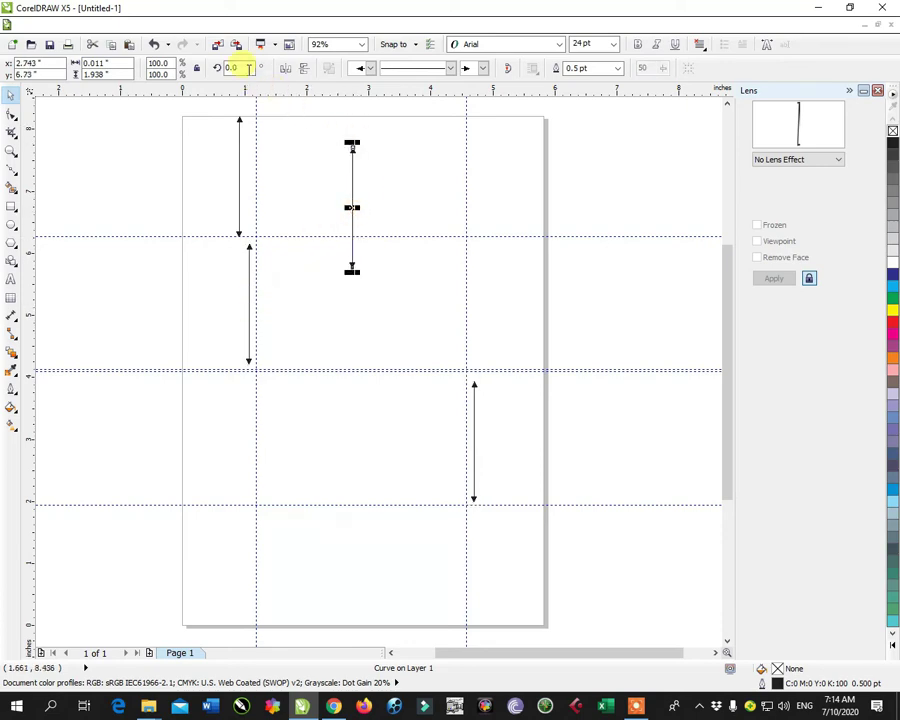
left_click(248, 68)
type("90")
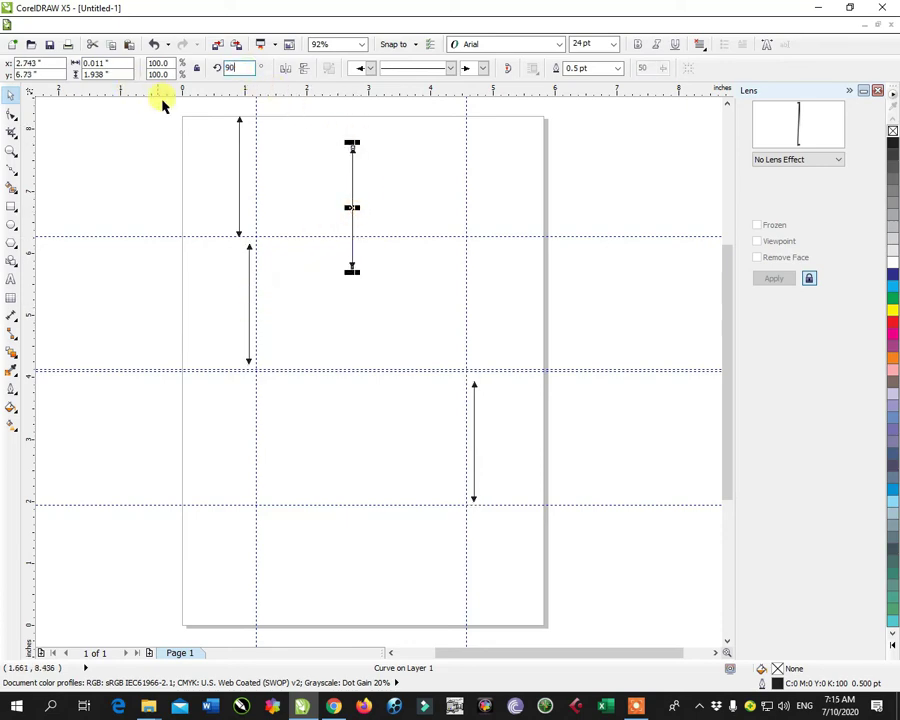
key("Return")
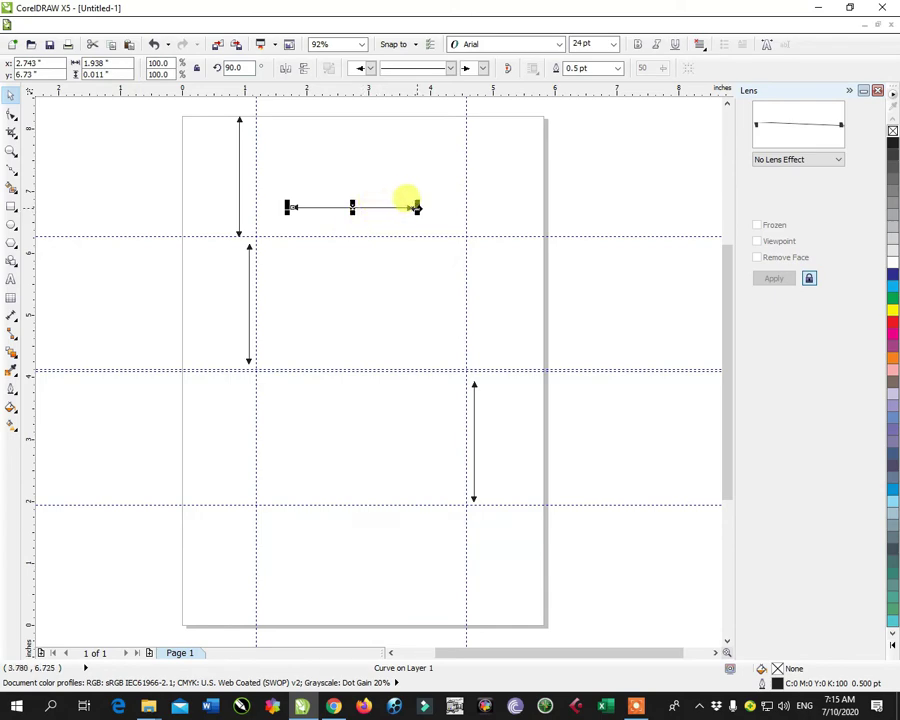
left_click_drag(417, 207, 476, 207)
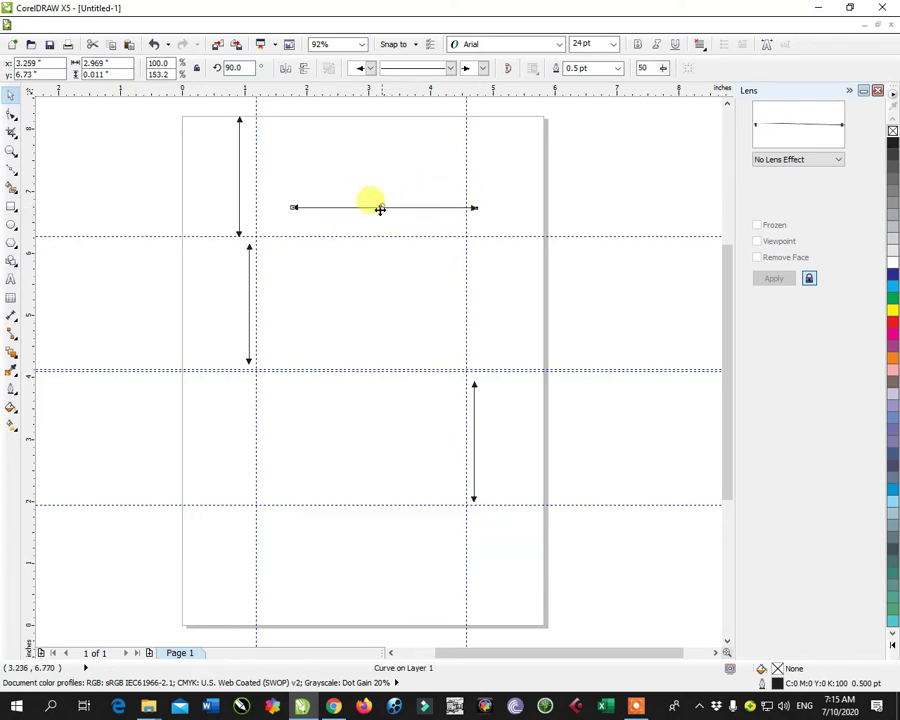
mouse_move(380, 208)
left_mouse_down()
mouse_move(357, 228)
mouse_move(356, 376)
left_mouse_up()
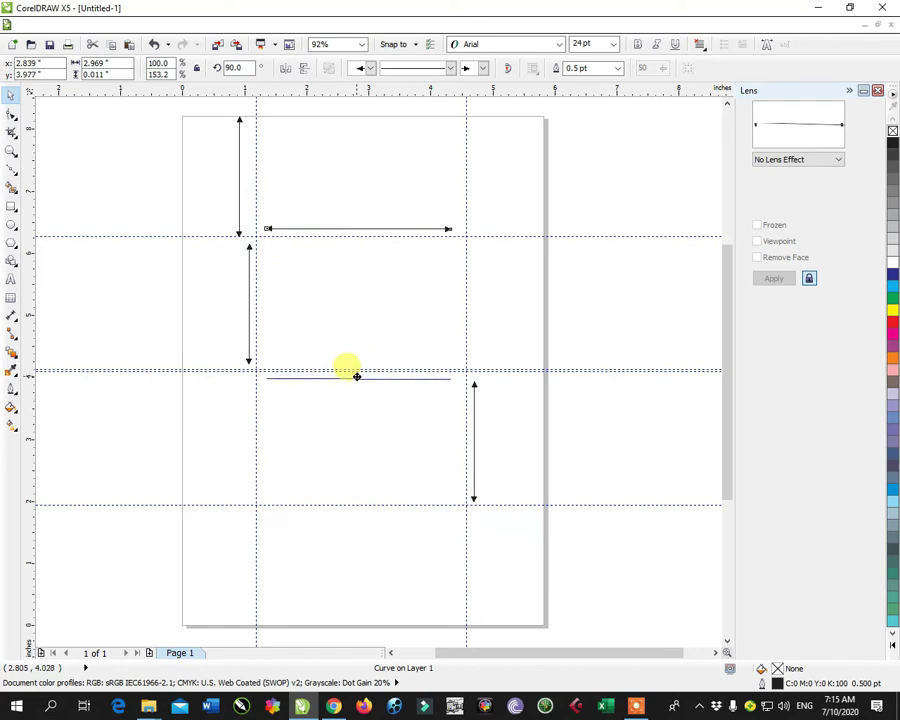
left_click_drag(356, 376, 355, 377)
Copy the top-left vertical arrow down to span the bottom section.
left_click(240, 188)
left_click_drag(240, 188, 327, 572)
left_click(11, 280)
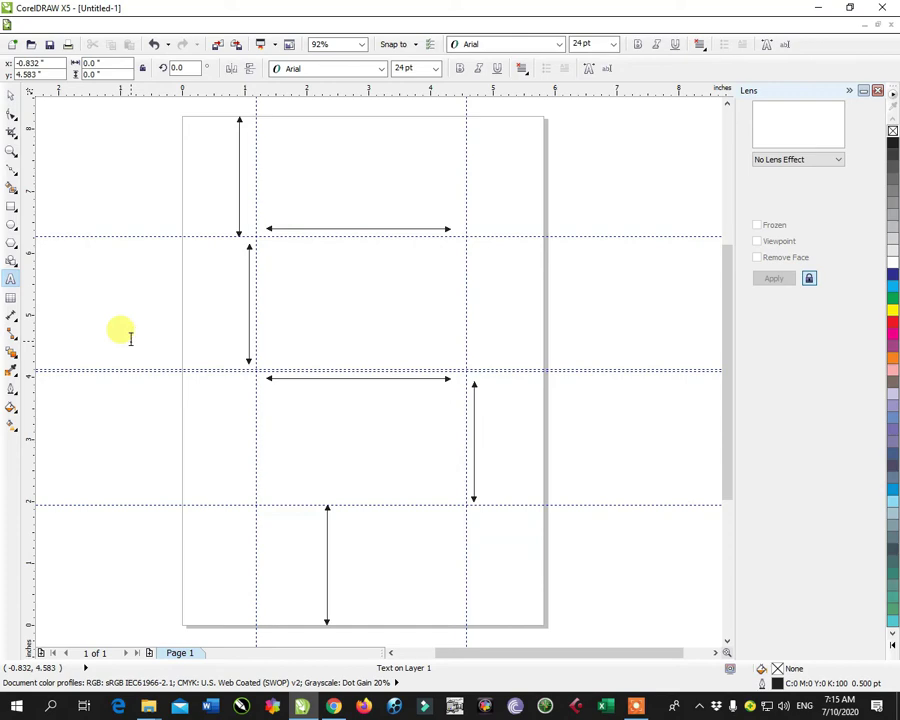
Enter a stray '5' left of the page, then shrink the 5.82" label.
left_click(129, 338)
type("5.82\"")
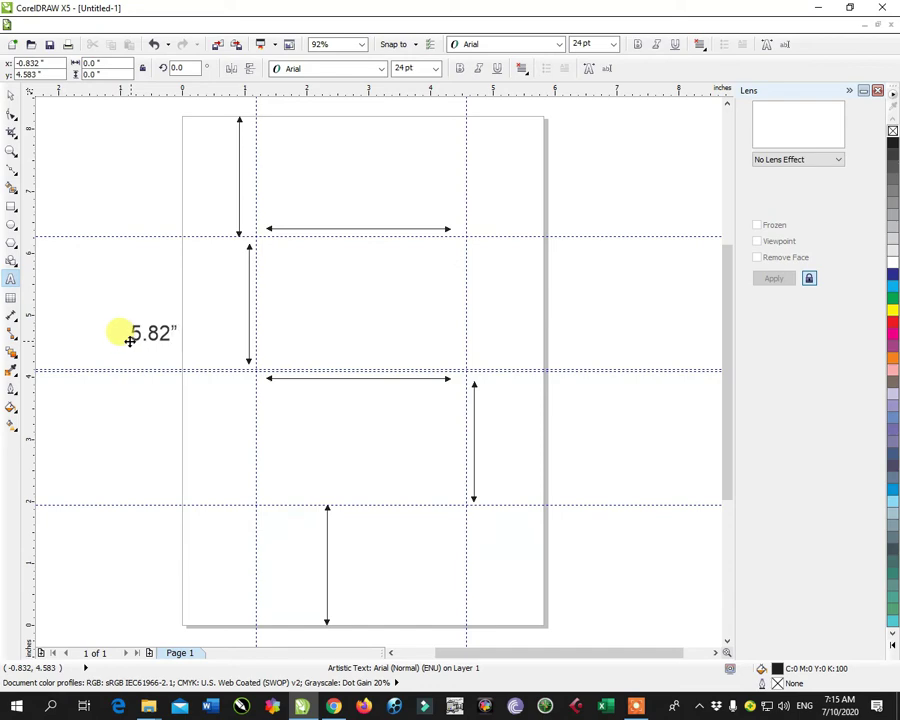
left_click(10, 94)
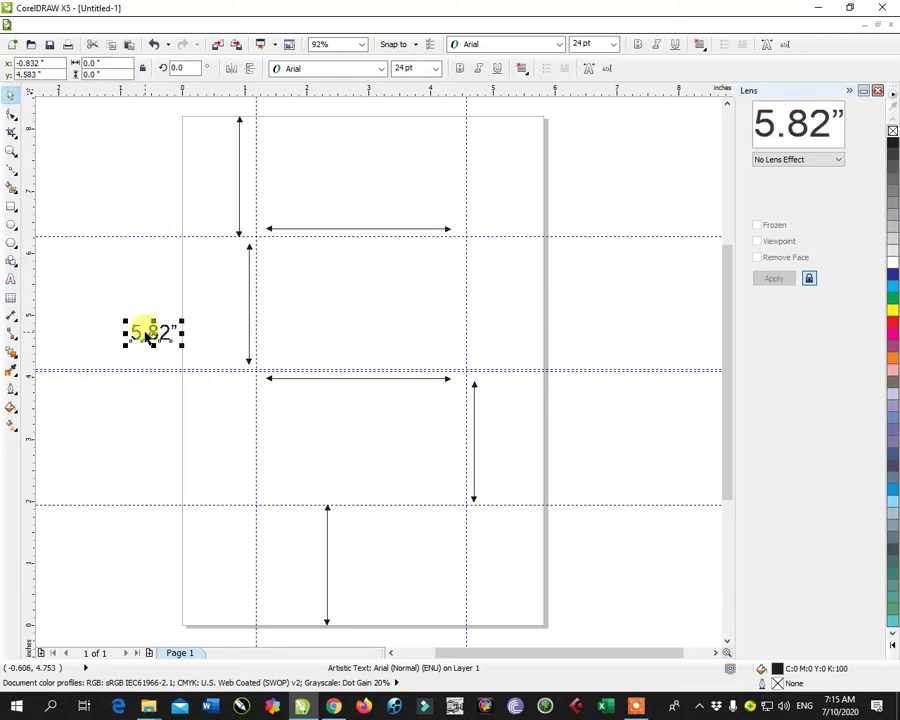
mouse_move(183, 321)
left_mouse_down()
mouse_move(175, 330)
mouse_move(136, 325)
mouse_move(368, 221)
mouse_move(346, 402)
left_mouse_up()
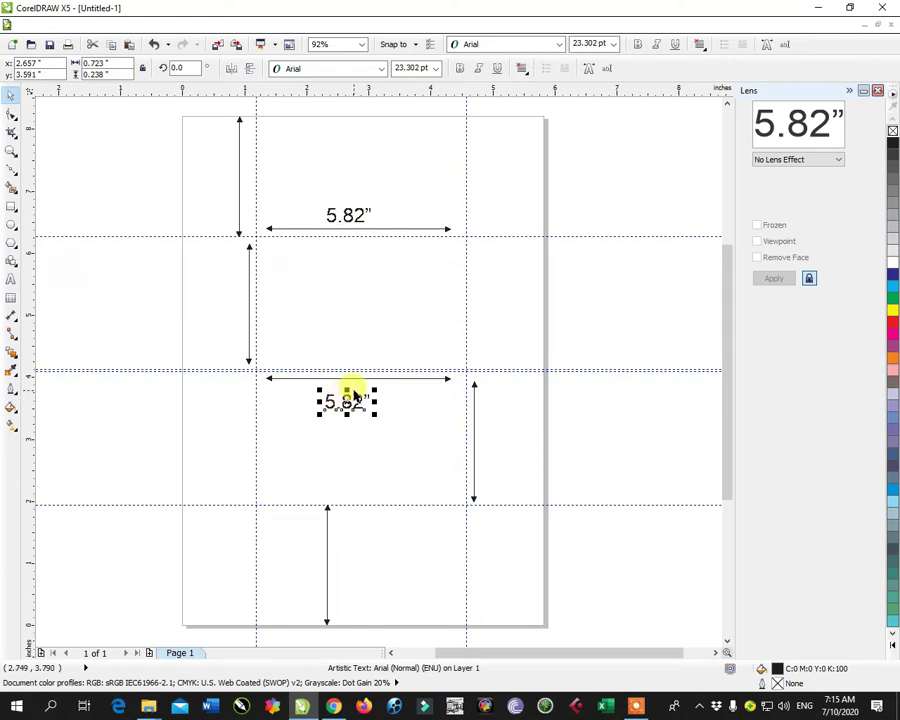
Copy the label to the right of the page and change it to 8.21".
left_click_drag(346, 392, 570, 320)
double_click(566, 330)
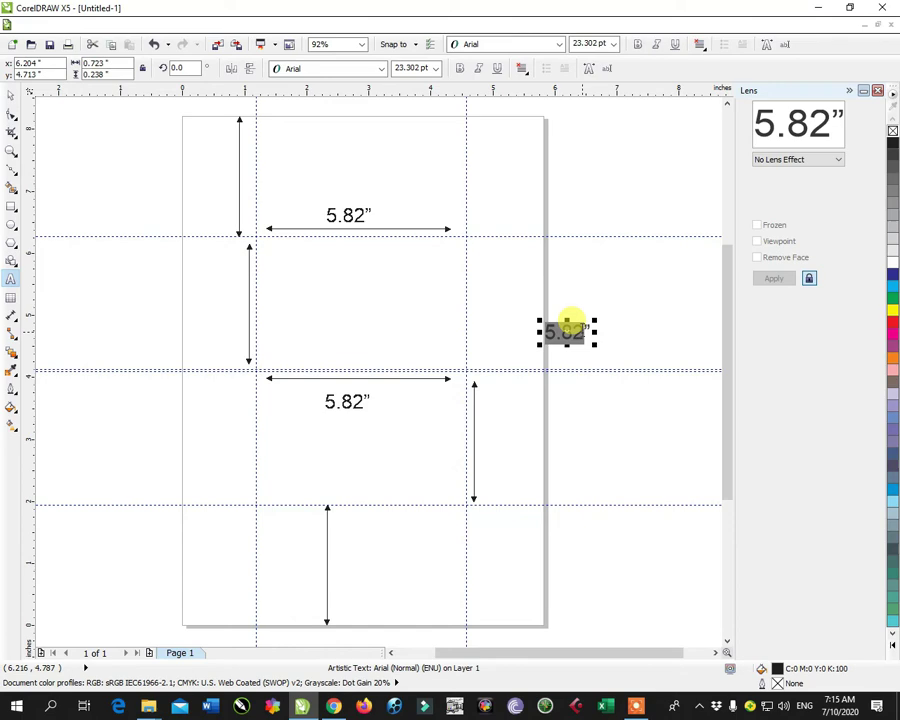
type("8")
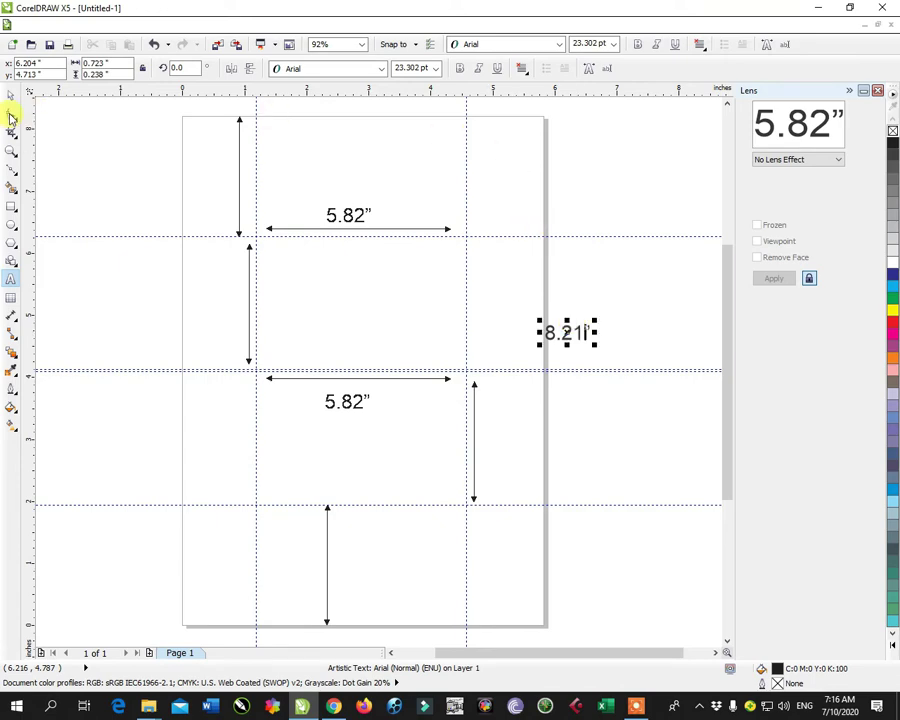
Copy the horizontal arrow near the page bottom and stretch it to full page width.
left_click(10, 94)
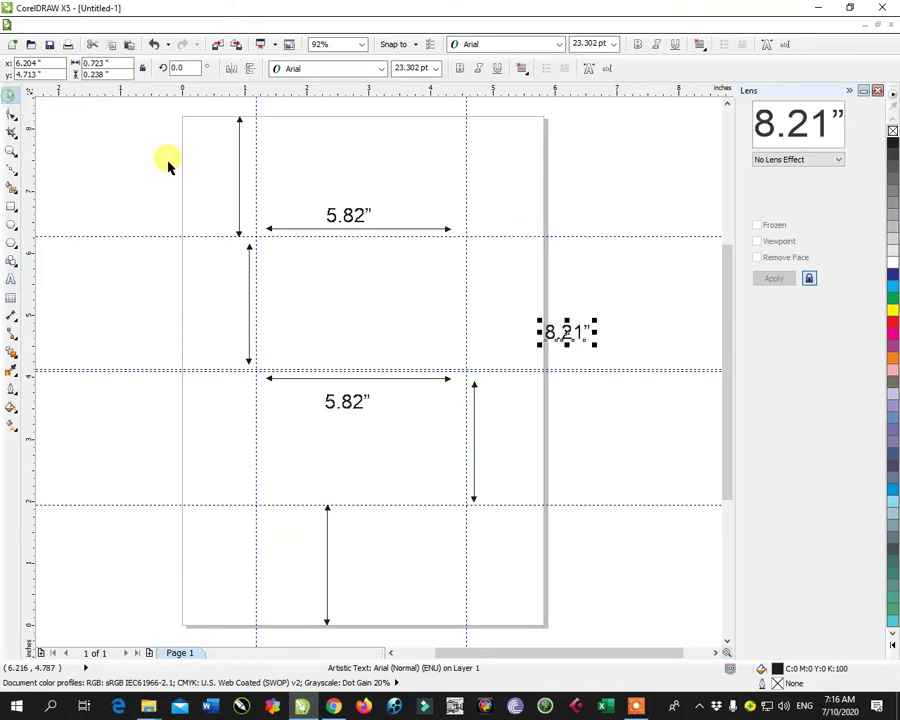
mouse_move(281, 230)
left_mouse_down()
mouse_move(207, 153)
mouse_move(204, 581)
mouse_move(196, 580)
left_mouse_up()
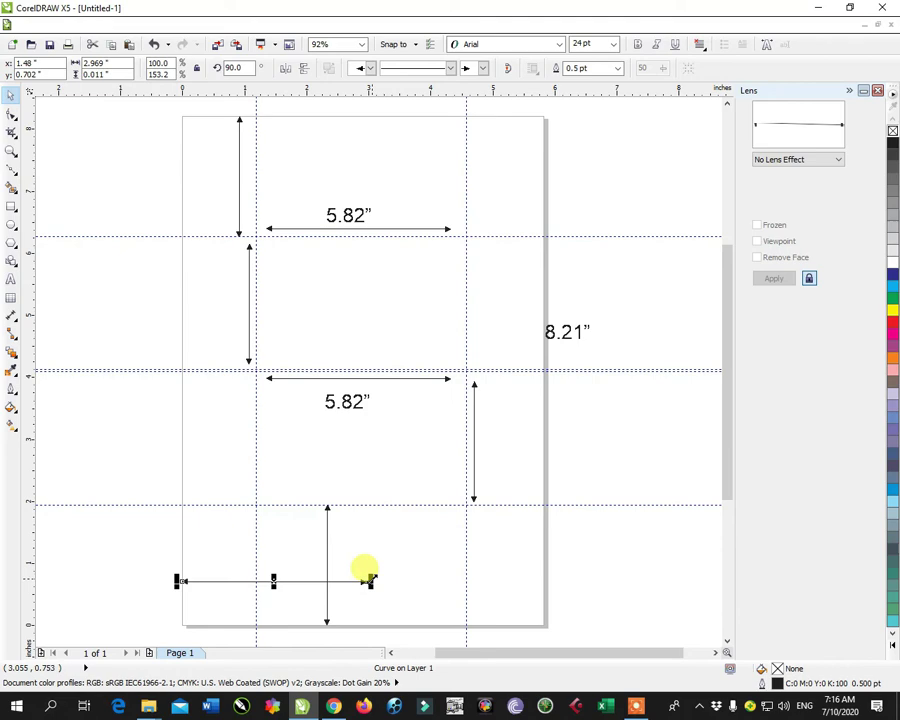
left_click_drag(370, 578, 545, 567)
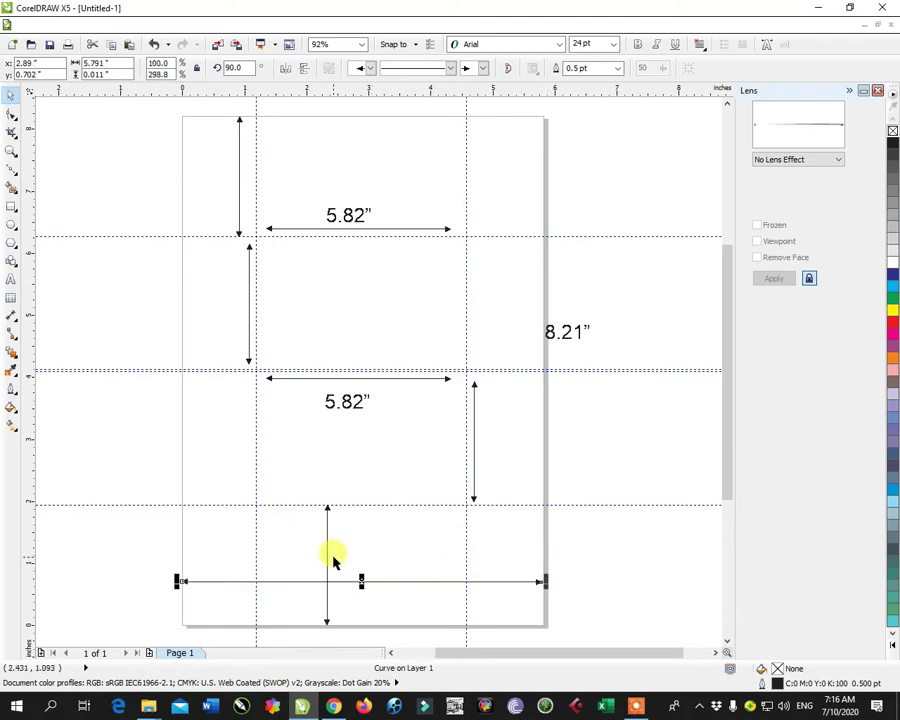
Delete the short bottom vertical arrow and move the 5.82" labels to the bottom and top arrows.
left_click(327, 548)
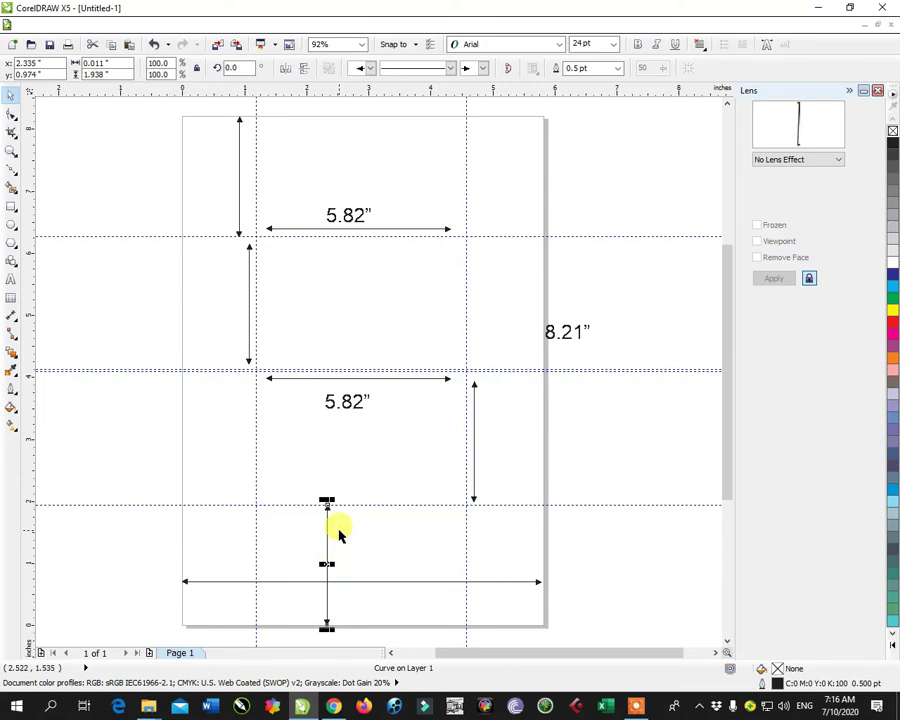
key("Delete")
mouse_move(330, 212)
left_mouse_down()
mouse_move(353, 468)
mouse_move(339, 594)
left_mouse_up()
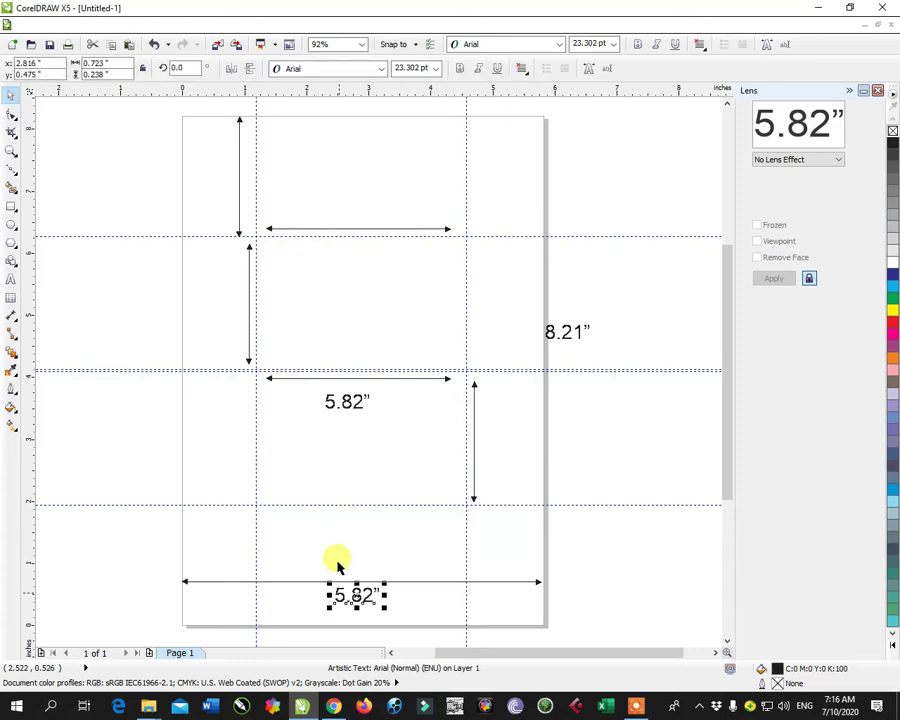
left_click_drag(330, 402, 322, 213)
Change the label above the top arrow to read 1.208".
left_click(323, 215)
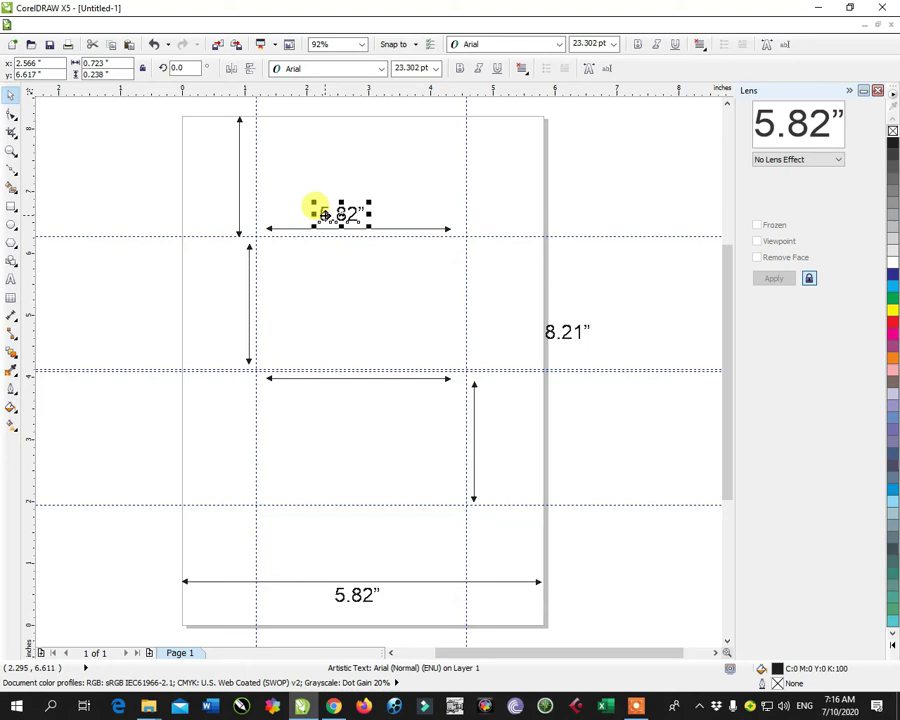
double_click(322, 212)
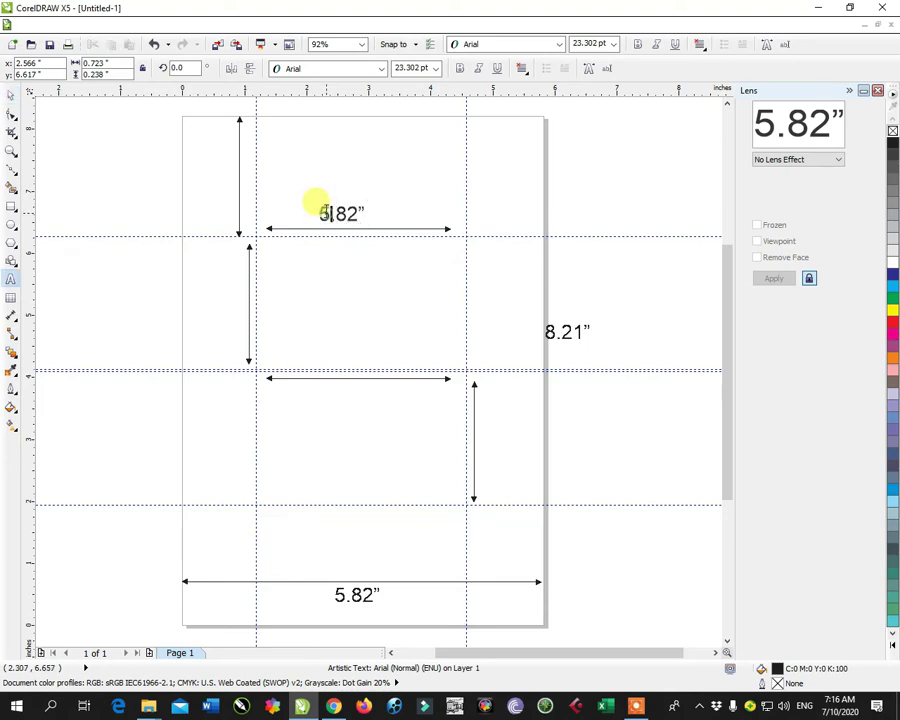
left_click_drag(320, 213, 356, 212)
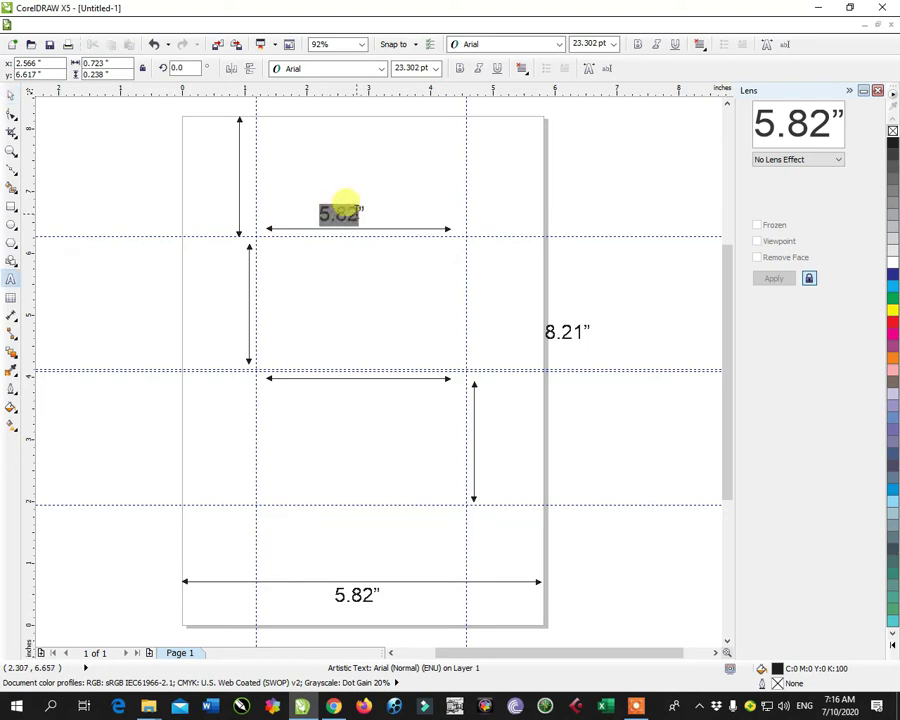
type("1")
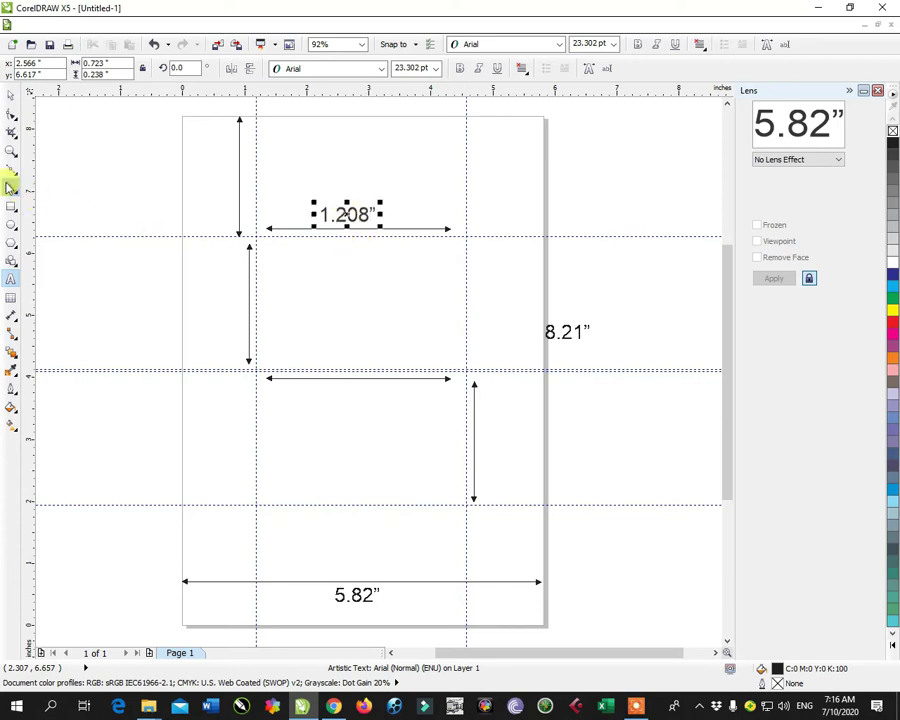
left_click(12, 95)
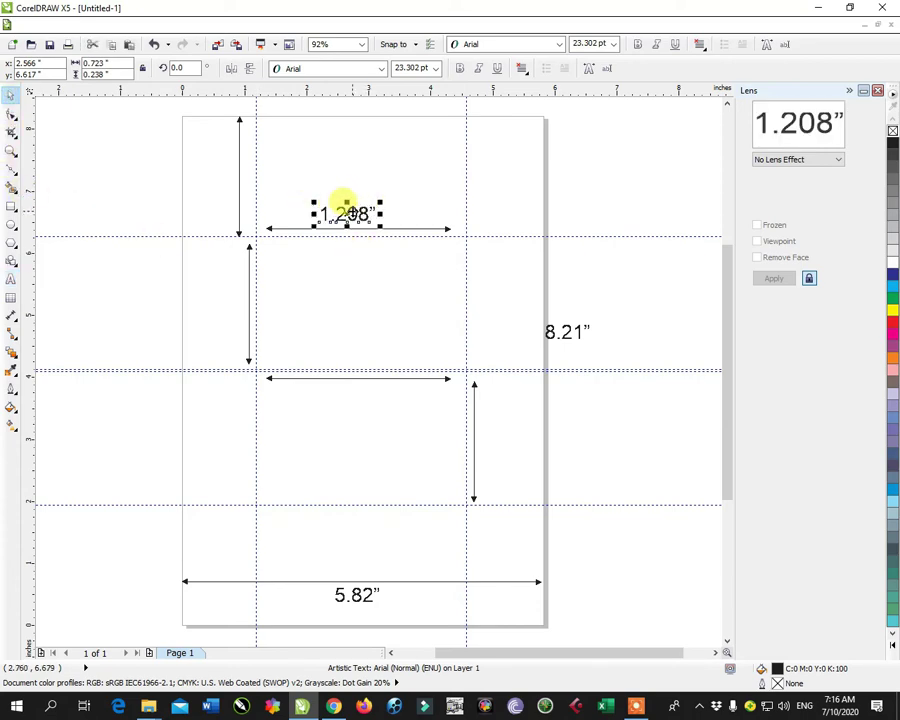
Copy that label beside the left vertical arrow and change it to 1.917".
mouse_move(343, 205)
left_mouse_down()
mouse_move(213, 310)
mouse_move(224, 327)
left_mouse_up()
double_click(210, 328)
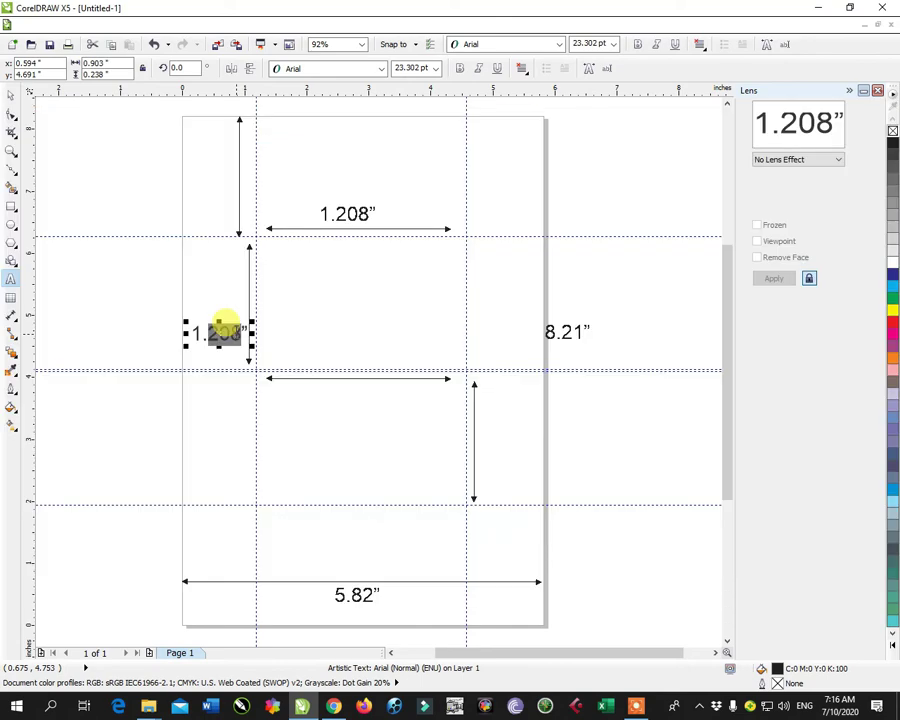
type("917”")
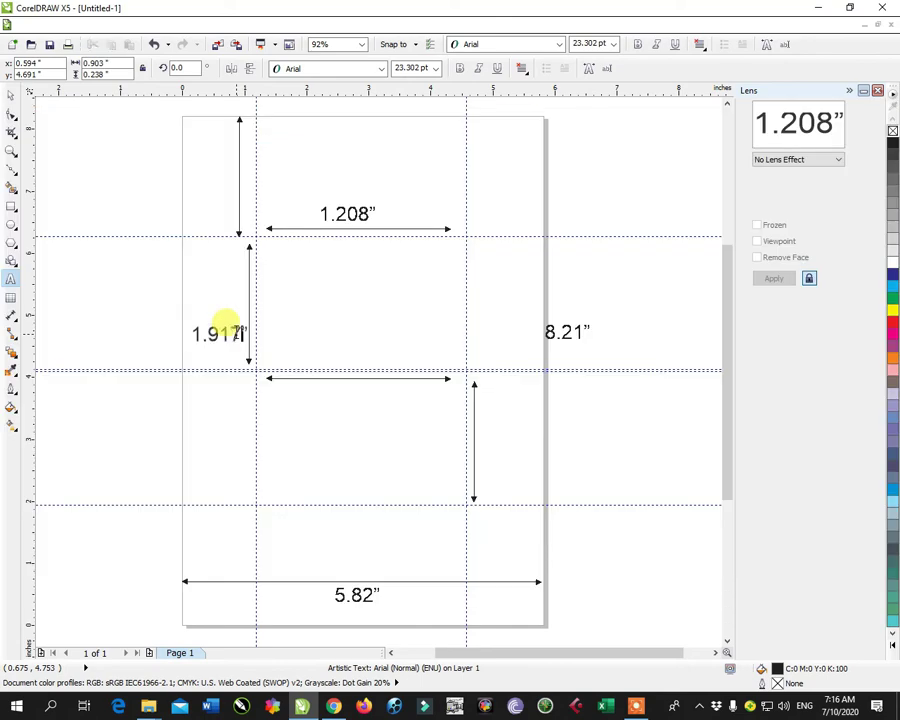
key("Escape")
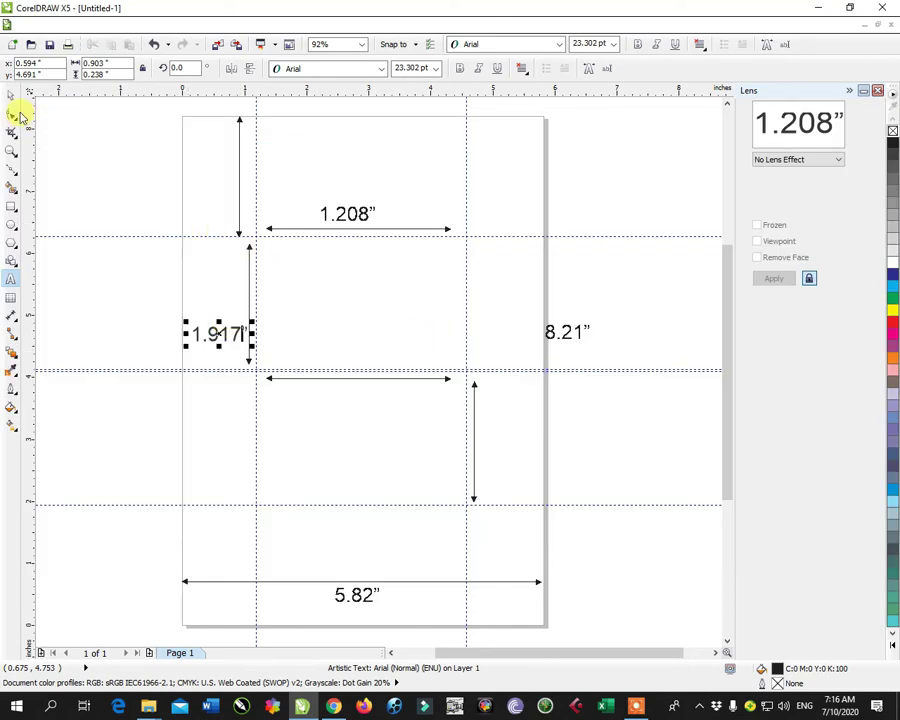
left_click(11, 94)
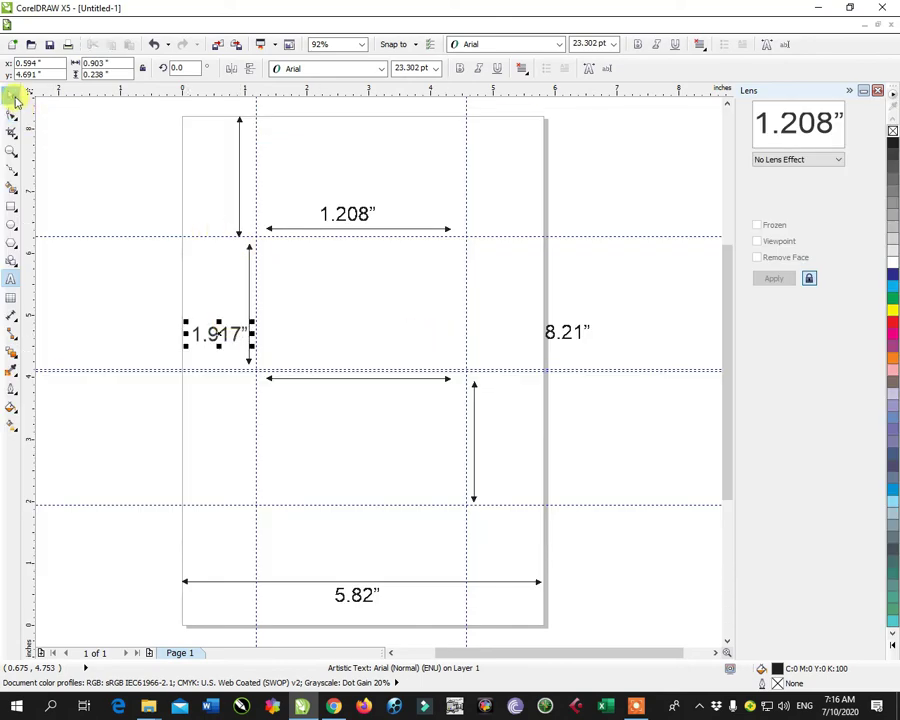
Draw a vertical line near the right edge spanning the full page height.
left_click(476, 432)
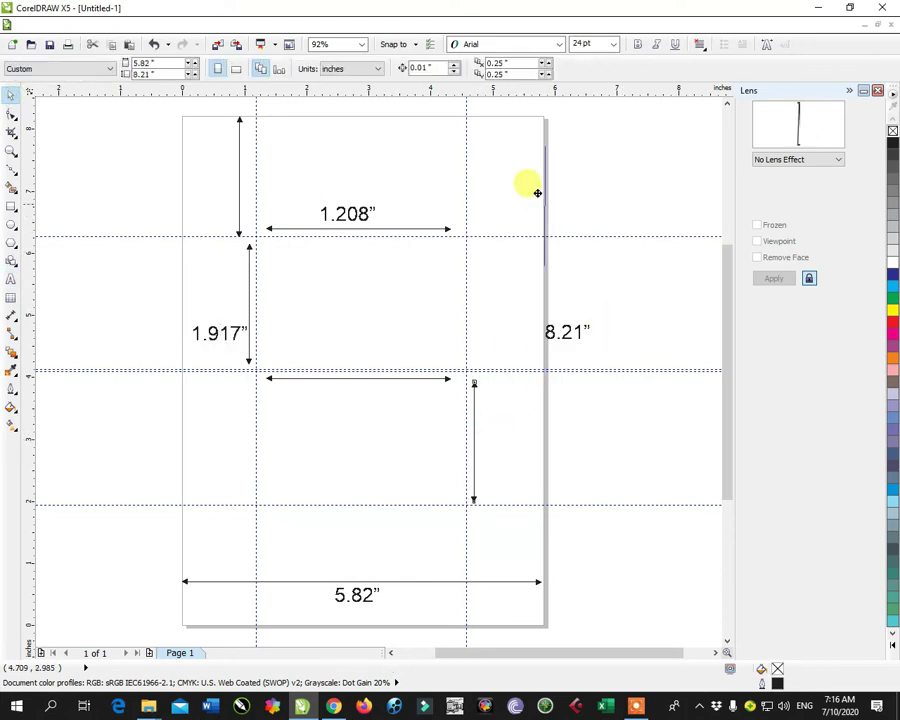
left_click_drag(502, 120, 502, 238)
left_click(502, 177)
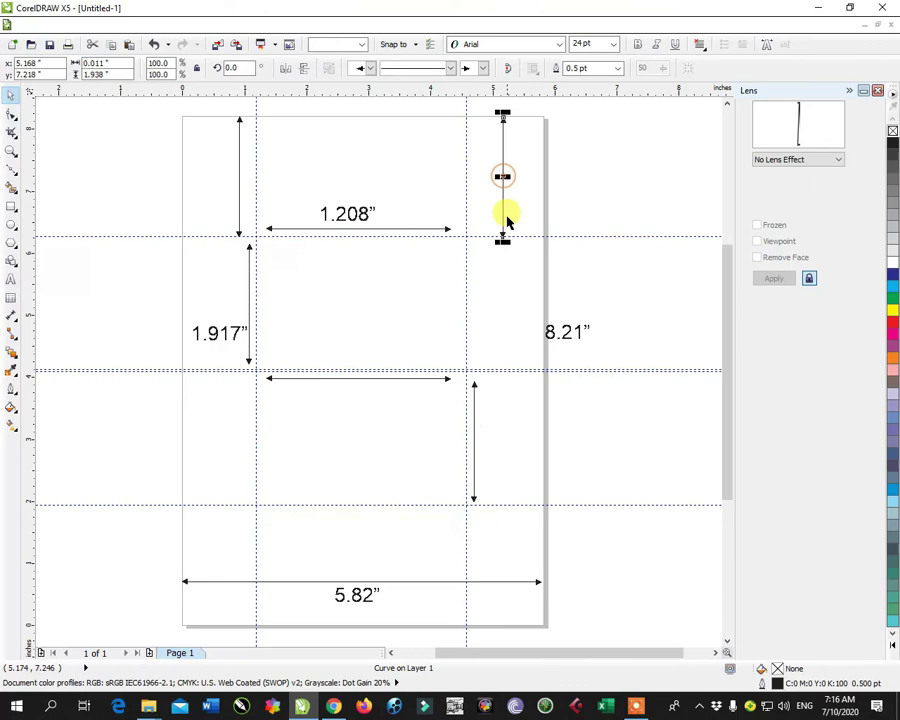
left_click_drag(503, 240, 510, 623)
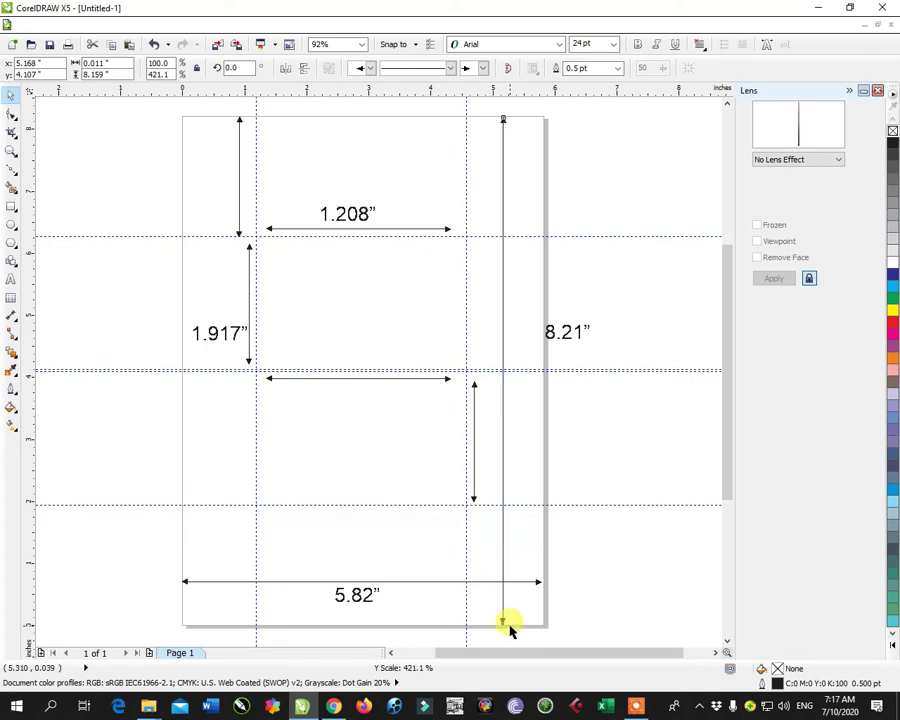
left_click_drag(510, 623, 508, 628)
mouse_move(504, 321)
left_mouse_down()
mouse_move(490, 322)
mouse_move(503, 332)
left_mouse_up()
left_click(516, 324)
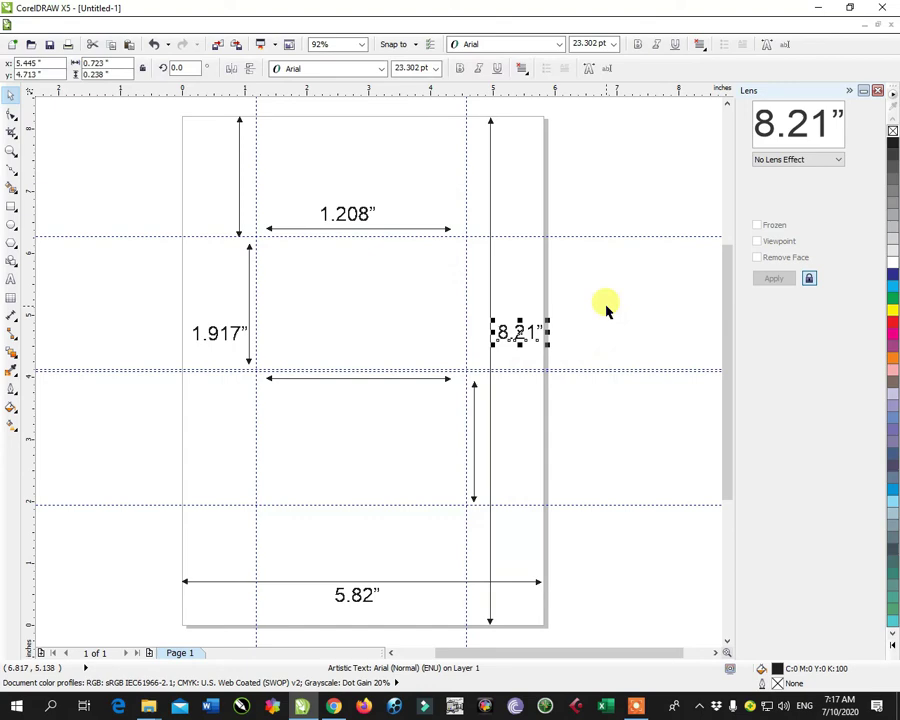
left_click(605, 309)
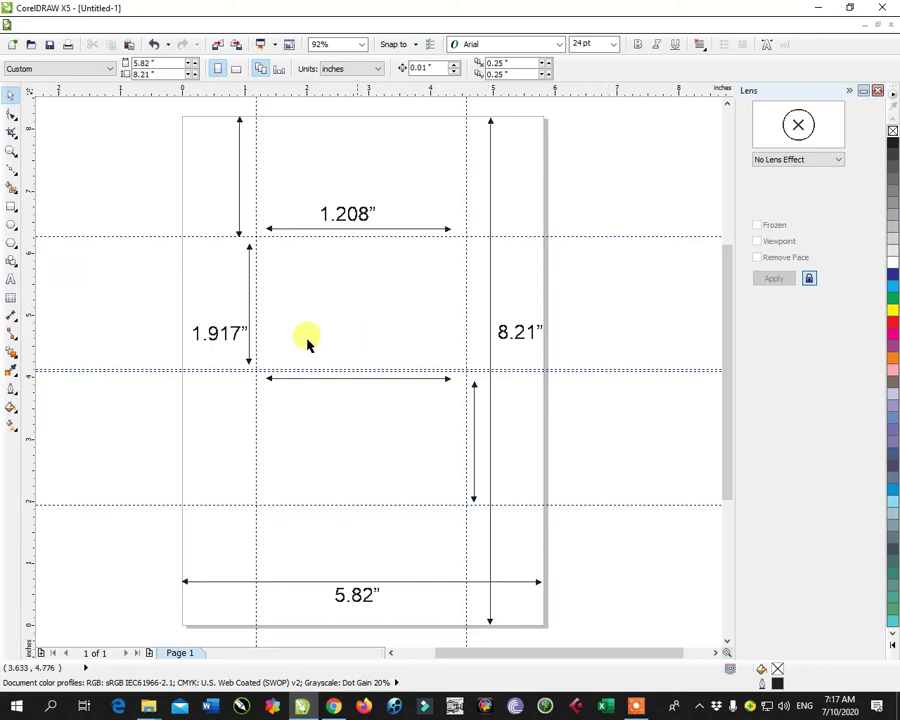
Move the 1.917" label beside the top-left arrow and shift that vertical arrow down a row.
left_click_drag(217, 339, 206, 203)
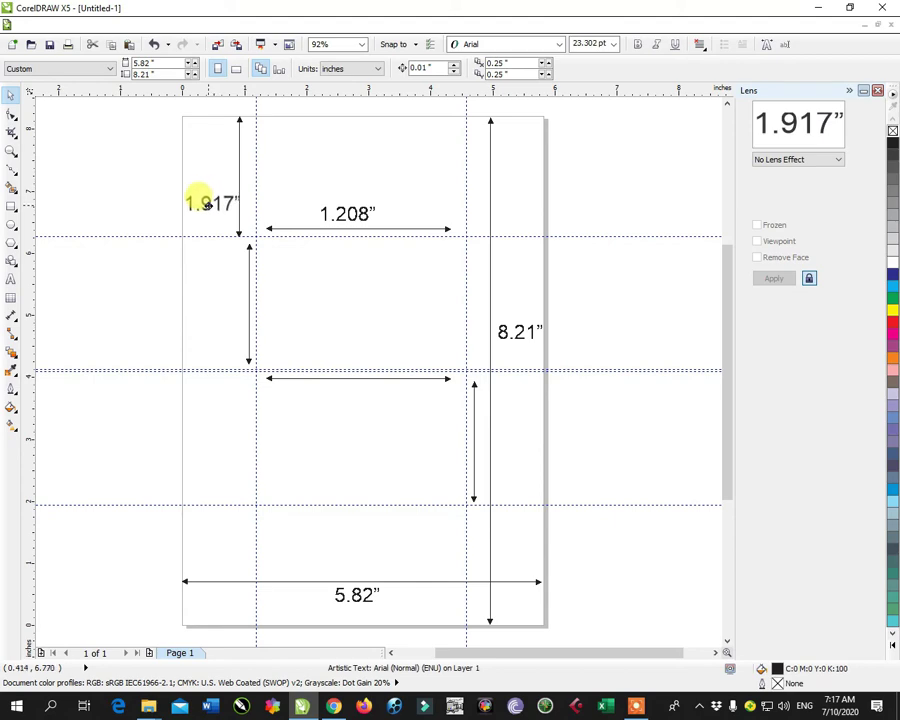
left_click(203, 200)
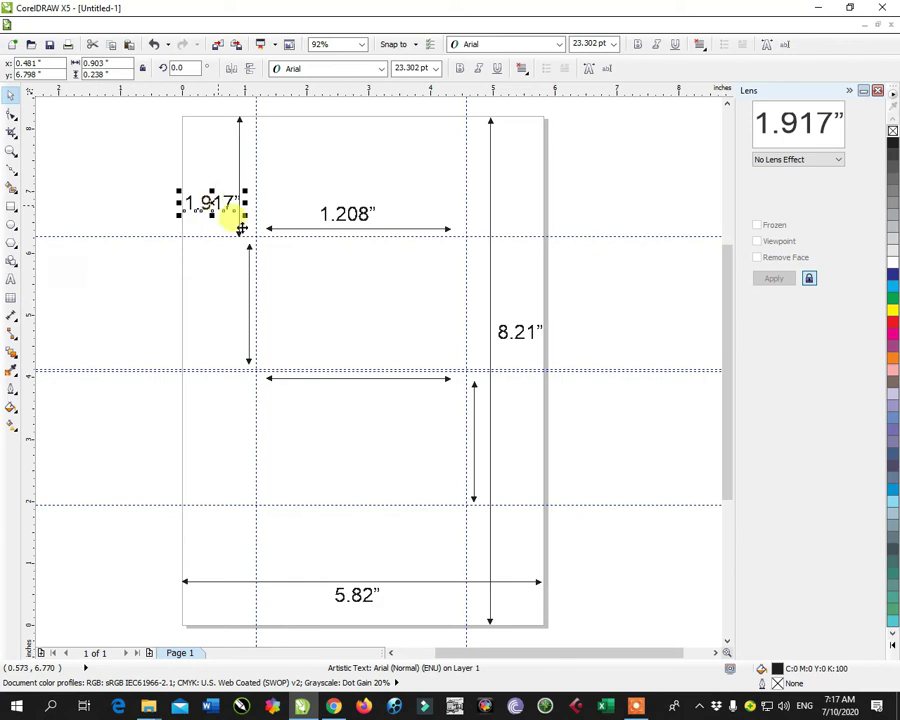
left_click_drag(248, 310, 248, 447)
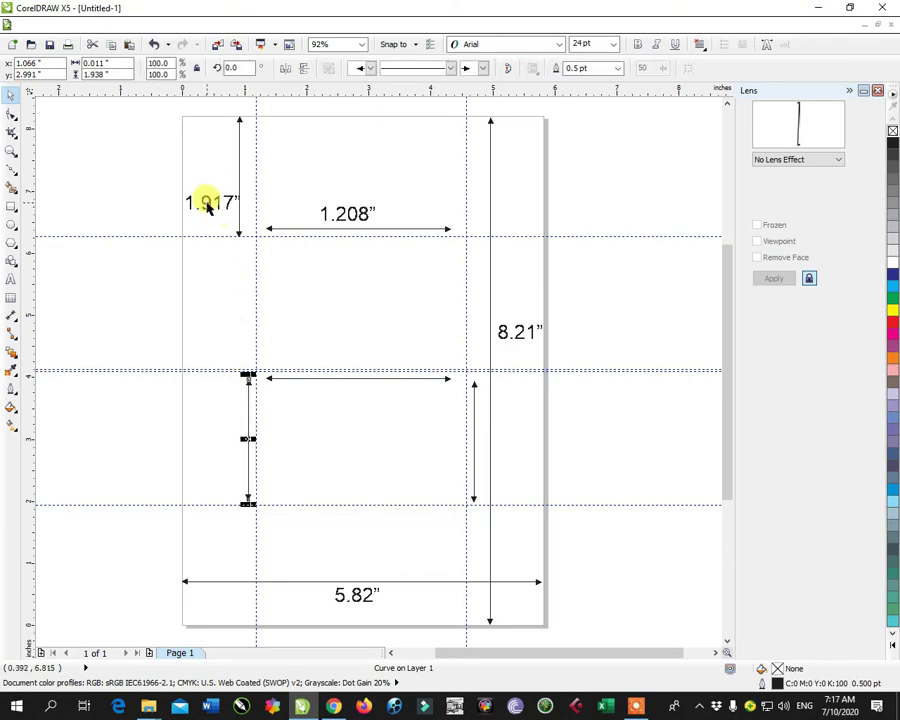
Copy the 1.917" label beside the lower-left arrow and change it to 2.14".
mouse_move(206, 198)
left_mouse_down()
mouse_move(217, 440)
mouse_move(200, 436)
left_mouse_up()
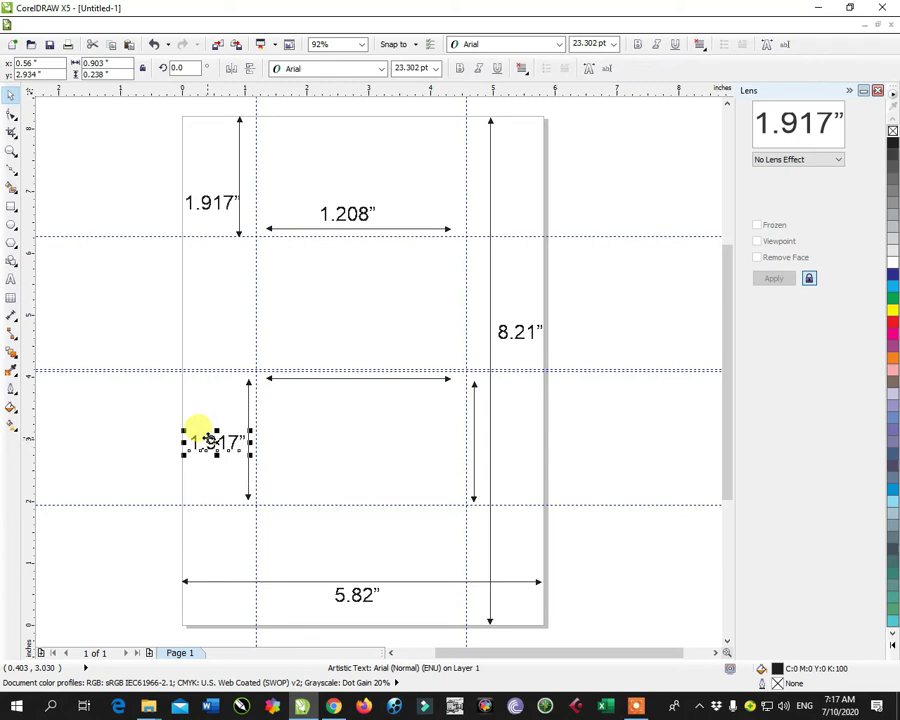
key("Escape")
double_click(194, 440)
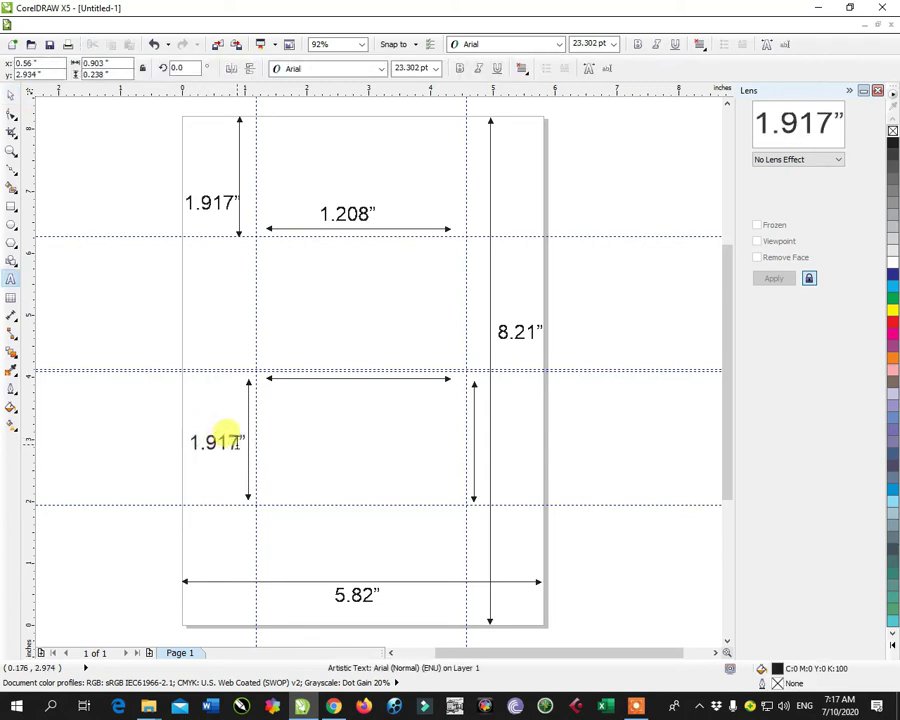
left_click_drag(227, 431, 170, 431)
type("2")
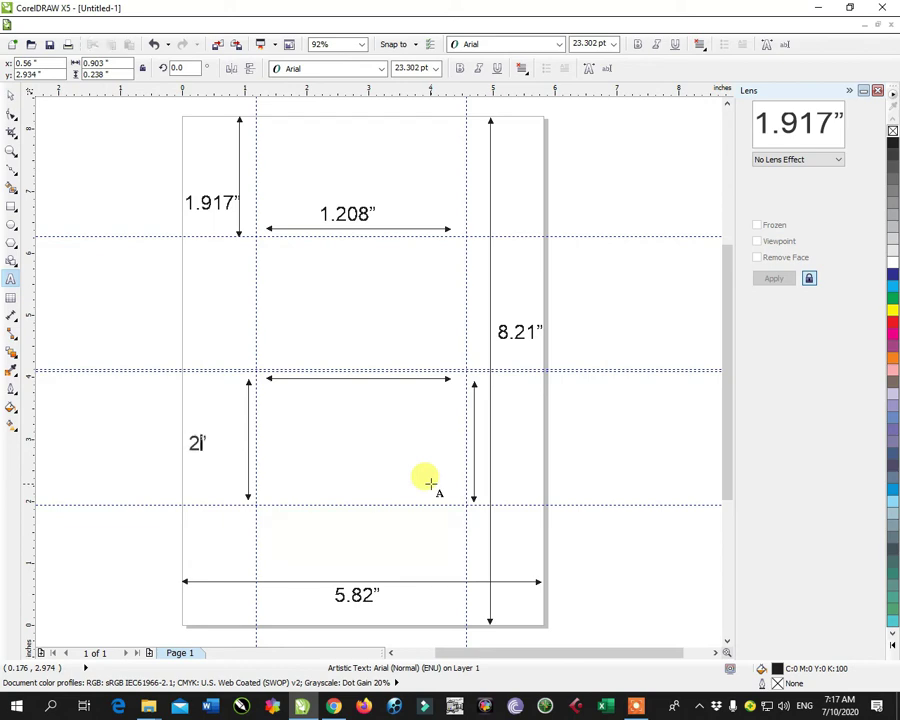
type(".14")
left_click(8, 100)
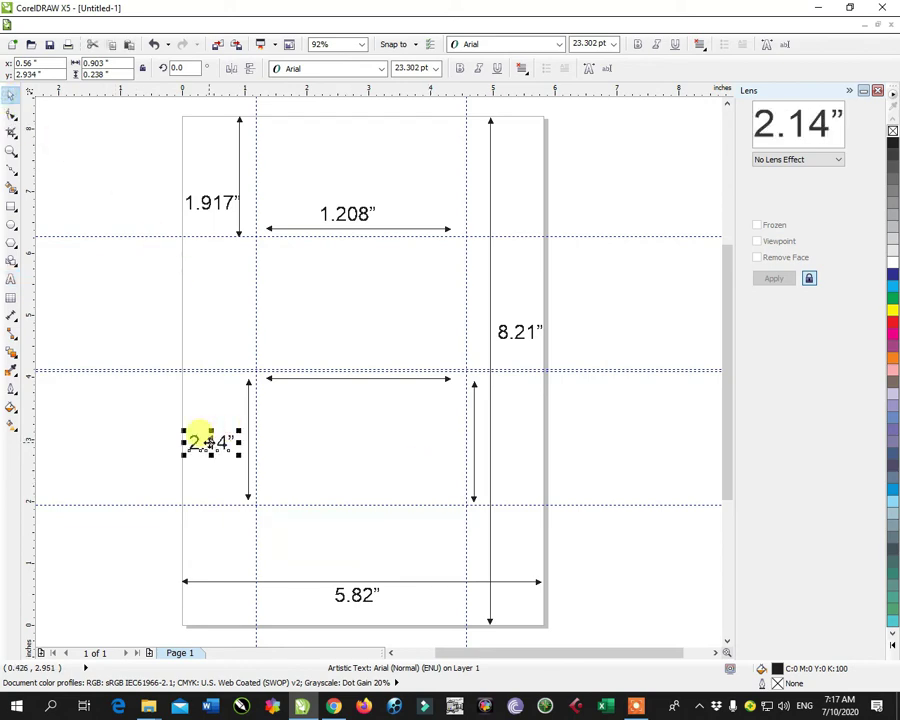
key("Escape")
Deselect the 2.14" label by clicking empty canvas.
left_click(140, 472)
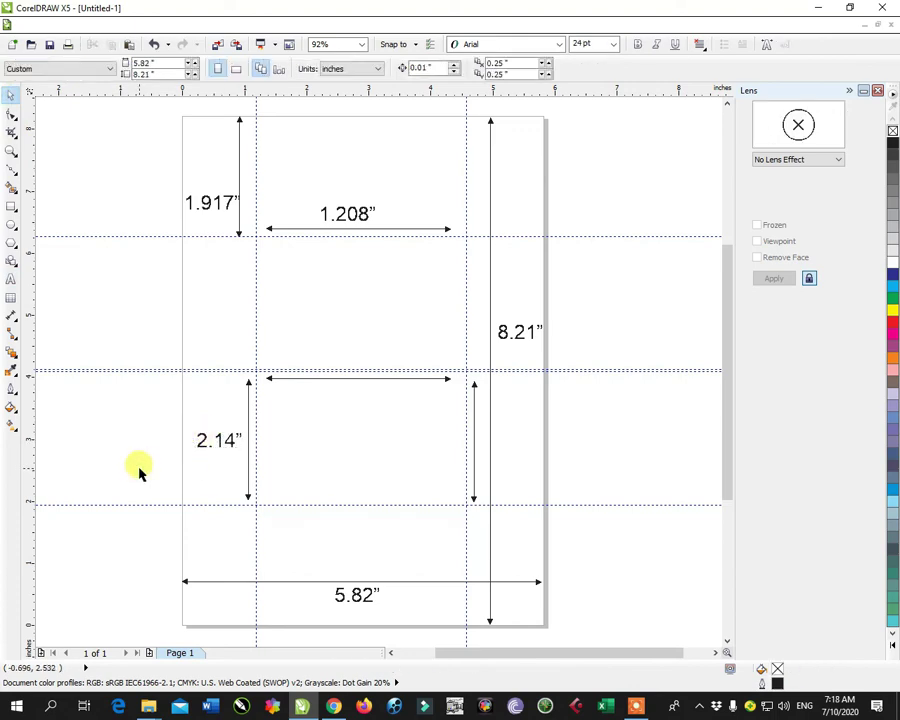